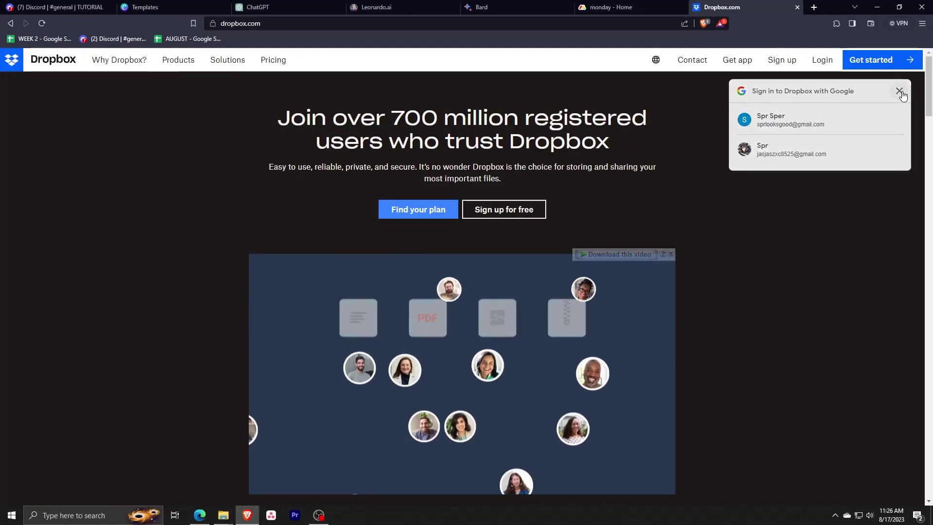
Dismiss the Google sign-in prompt and register a new free Dropbox account.
left_click(900, 92)
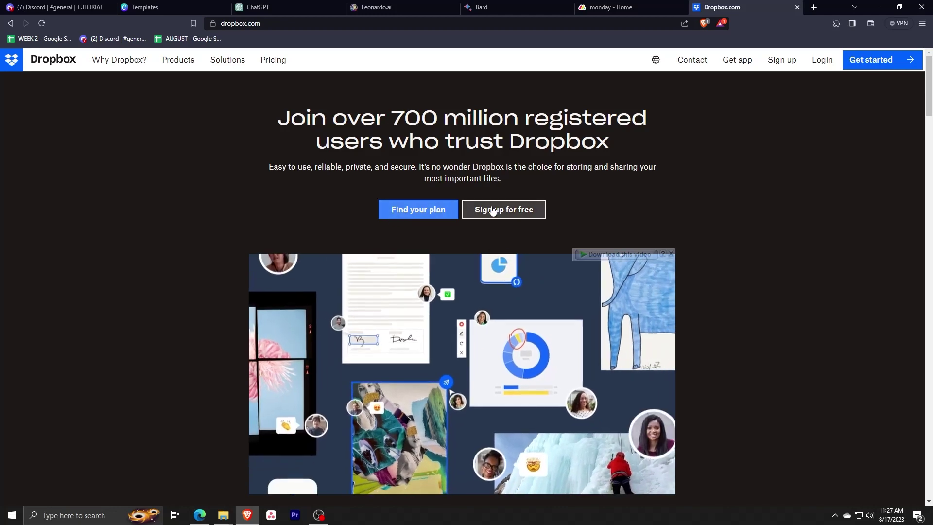
left_click(492, 210)
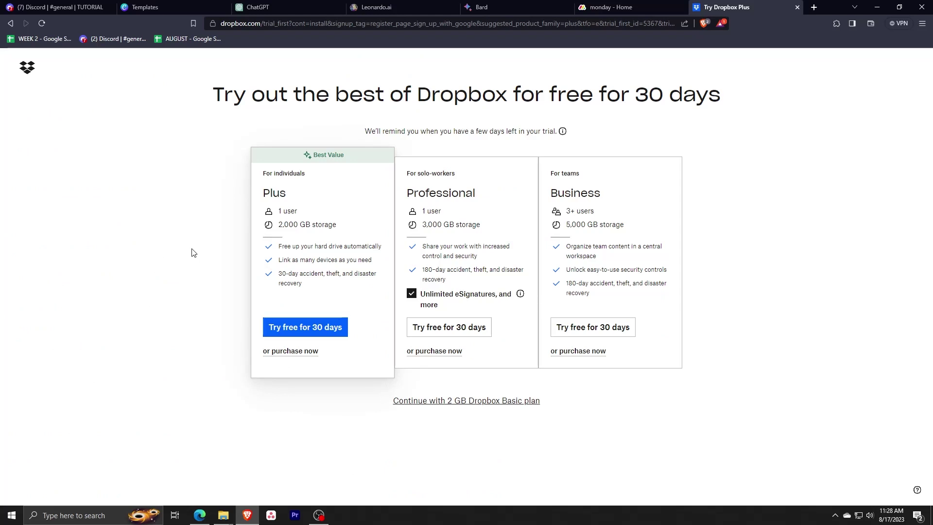
Try to start the Dropbox Plus 30-day free trial, agreeing to the Dropbox Terms at checkout.
left_click(286, 329)
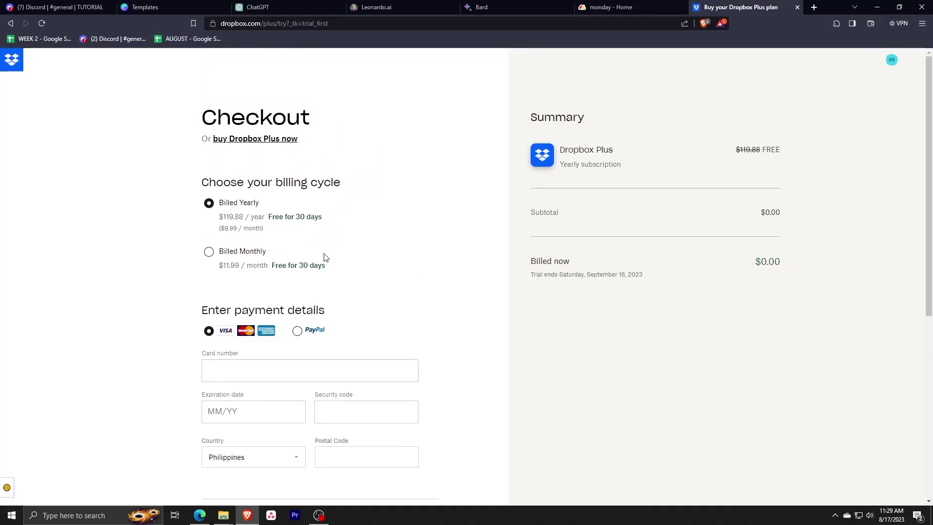
scroll(325, 257, "down", 5)
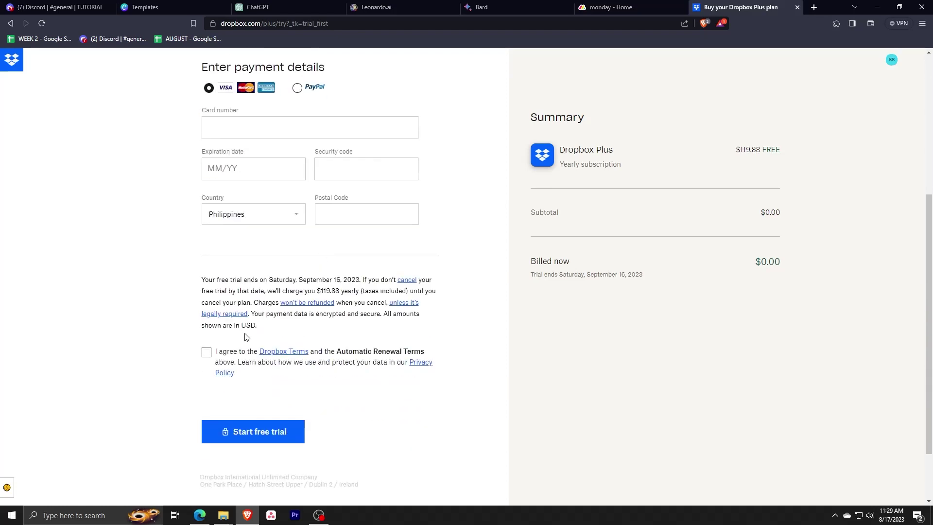
left_click(206, 352)
left_click(251, 428)
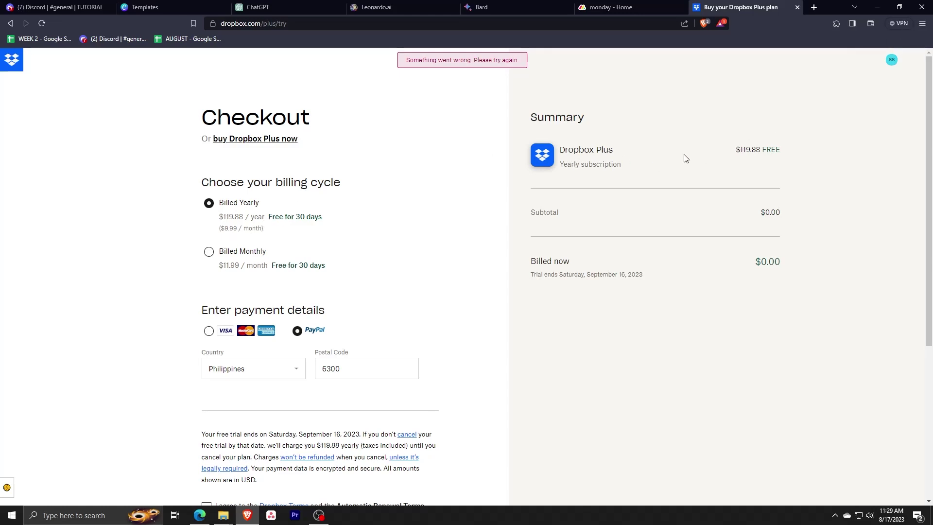
left_click(887, 60)
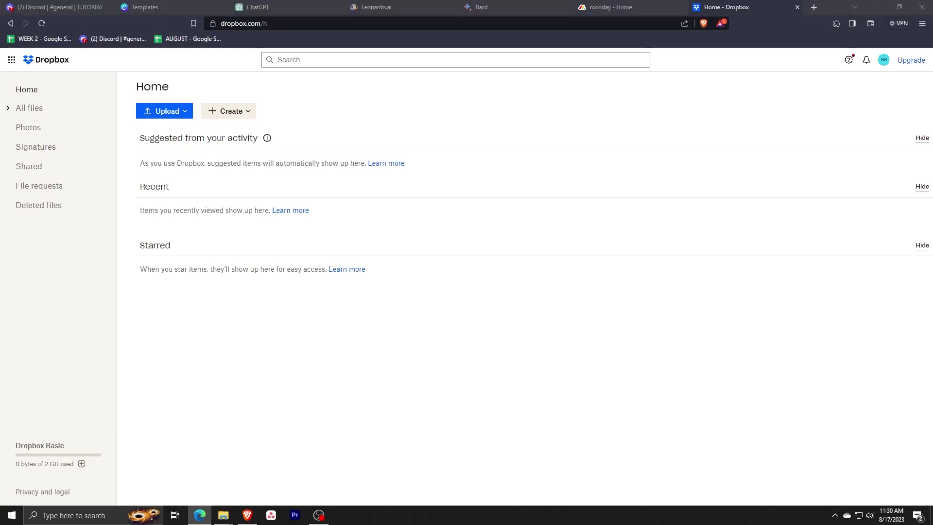
Go to My Dropbox's Home page and bring up the Create options.
left_click(282, 155)
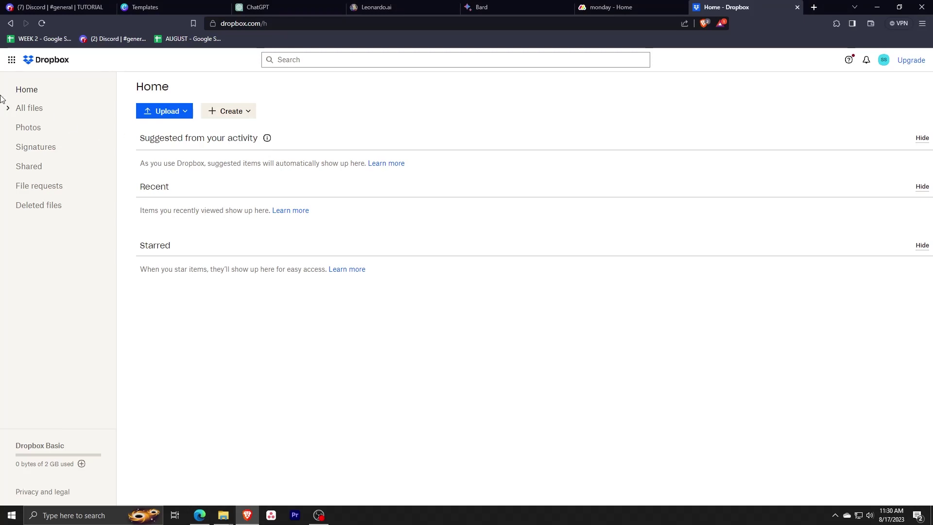
left_click(200, 515)
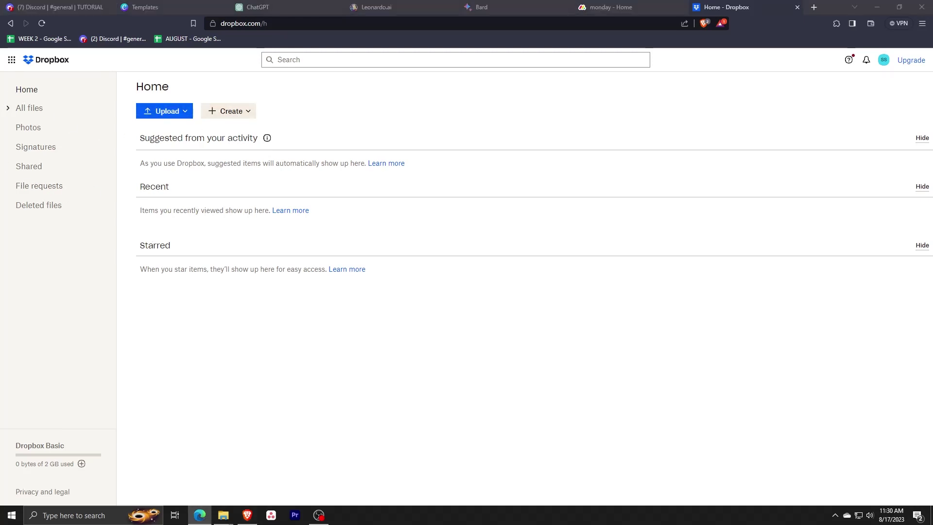
Create a new folder named 'Tutorial' from the Create menu.
left_click(246, 111)
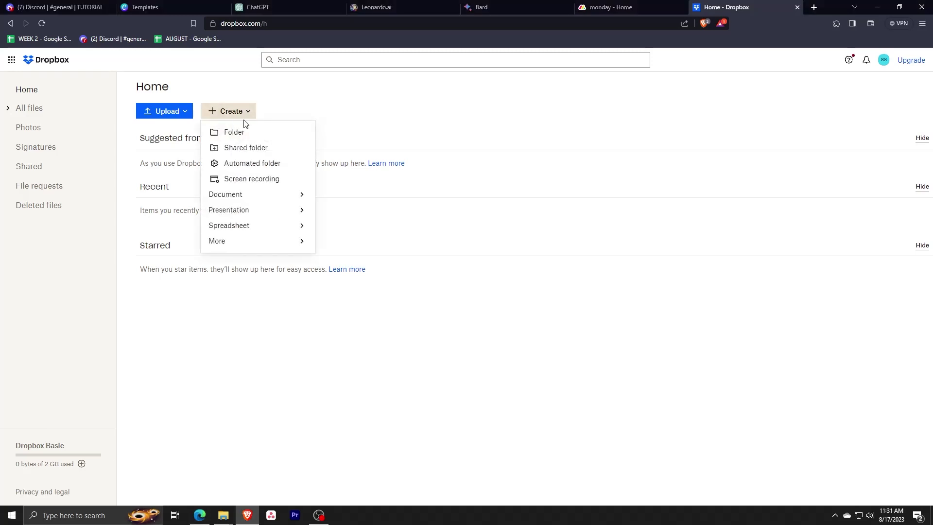
key("alt+Tab")
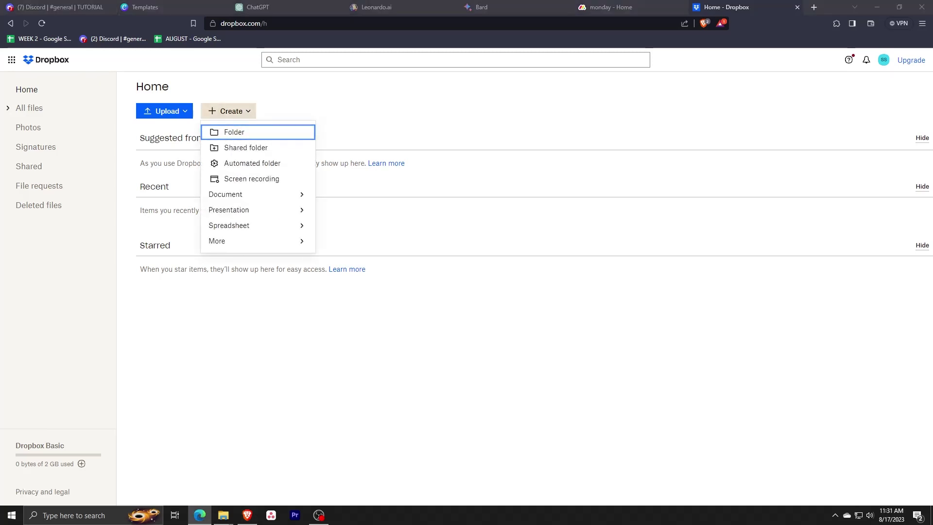
key("alt+Tab")
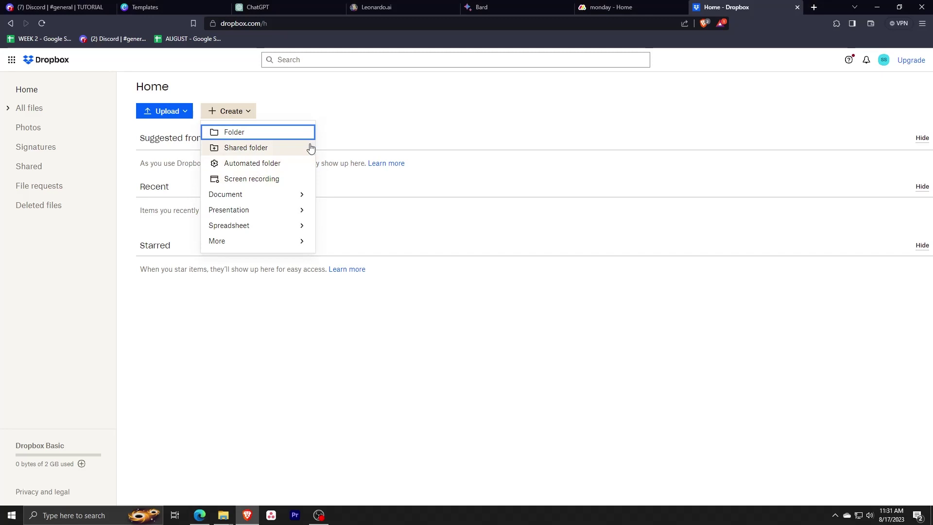
left_click(245, 133)
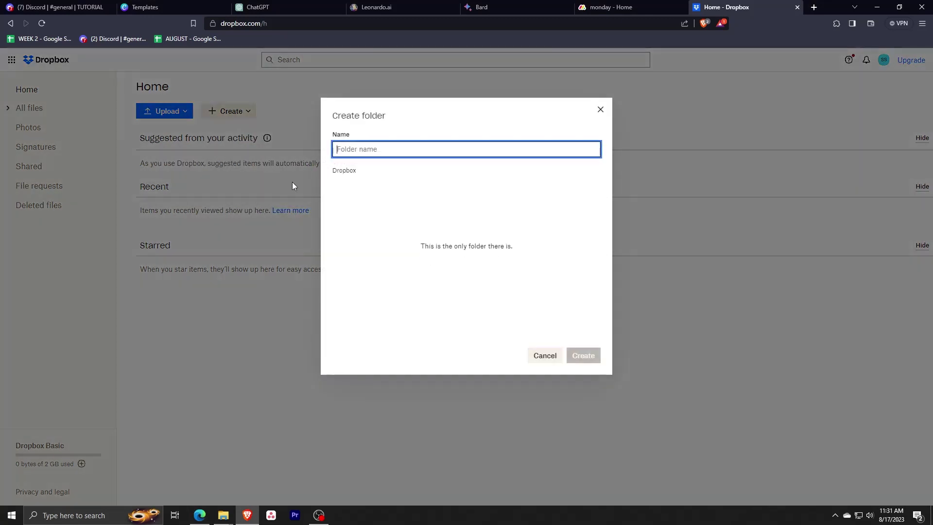
type("Tutorial")
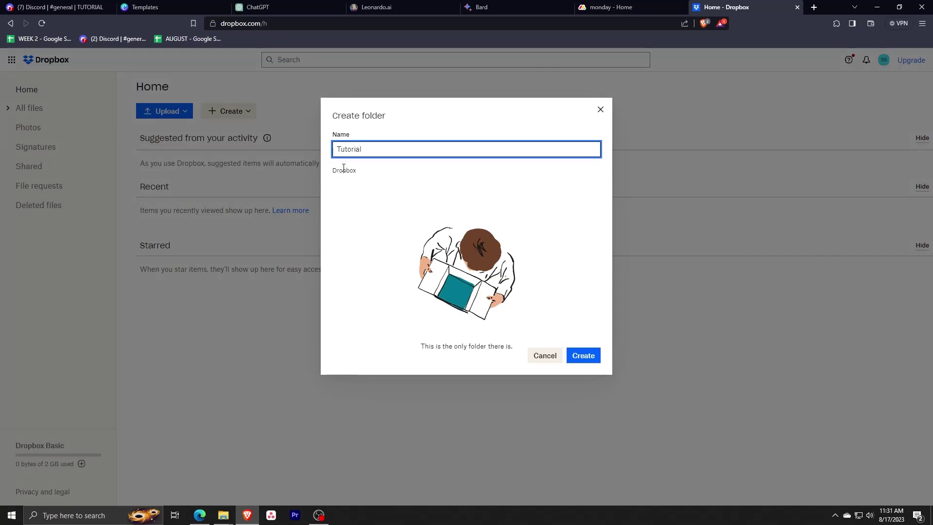
left_click(583, 355)
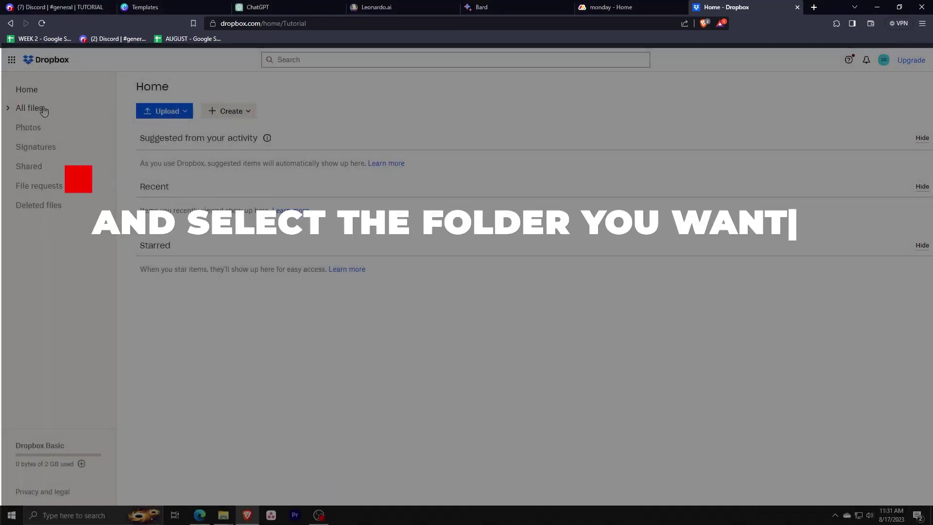
Open Tutorial from the All files sidebar tree, then return to the top-level Dropbox folder.
left_click(9, 108)
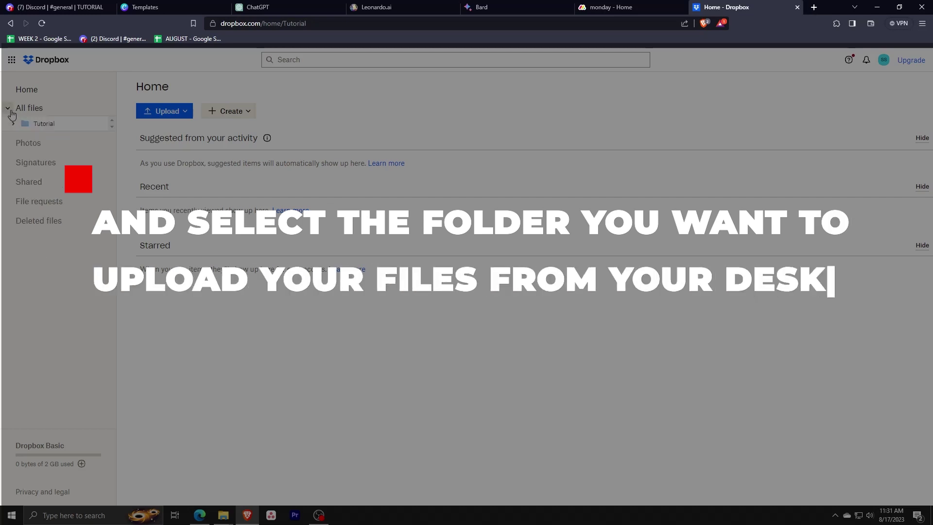
left_click(43, 123)
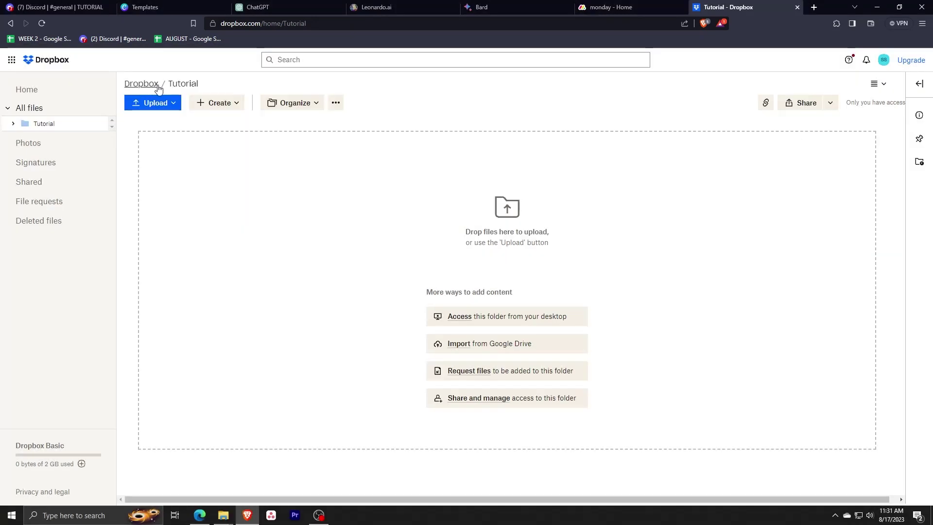
left_click(143, 85)
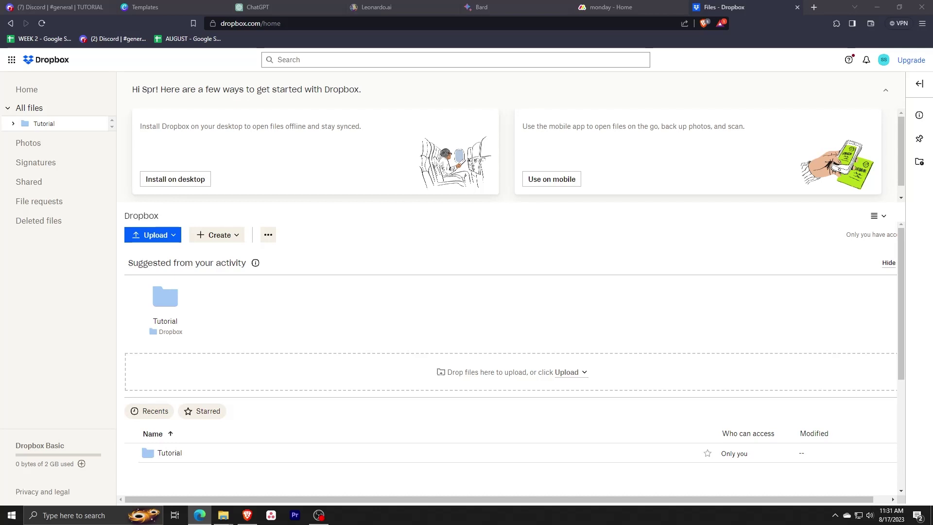
Create a folder named 'Videos' with the Add automation option ticked.
left_click(234, 237)
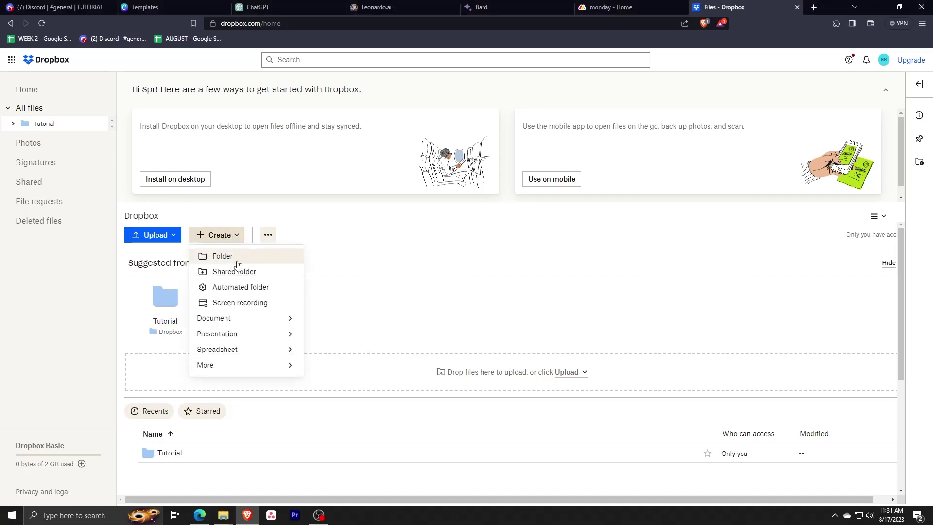
left_click(228, 258)
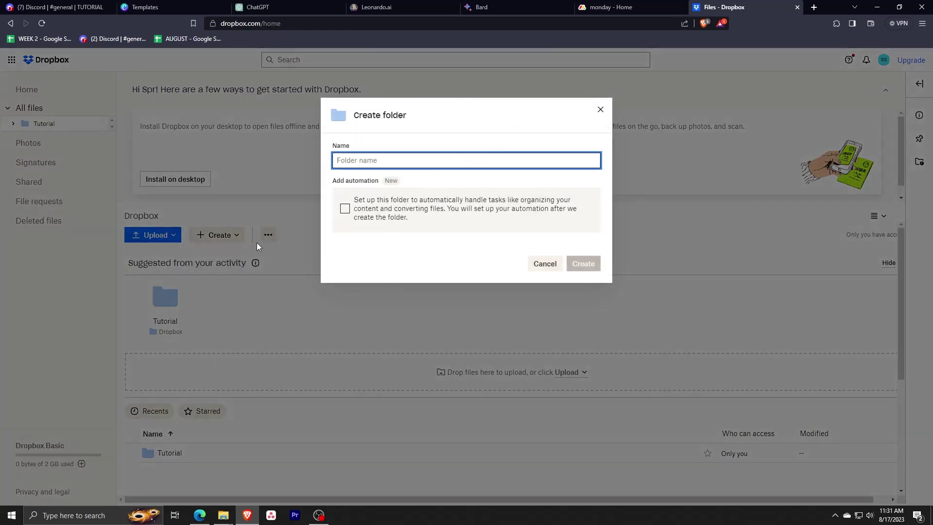
type("Videos")
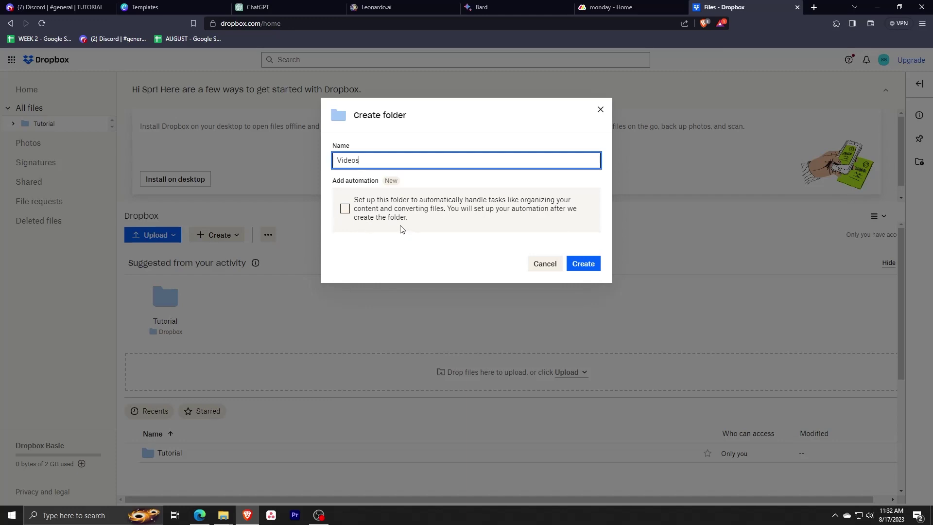
left_click(344, 210)
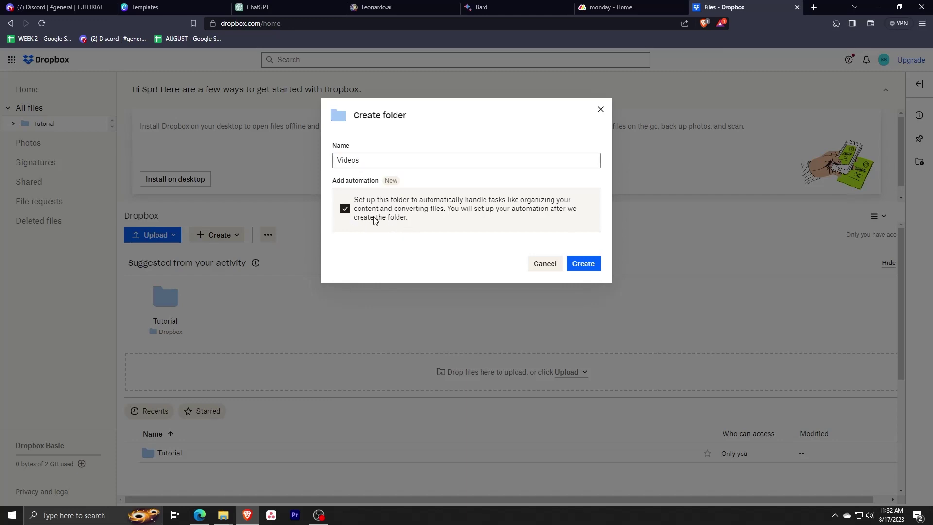
left_click(589, 266)
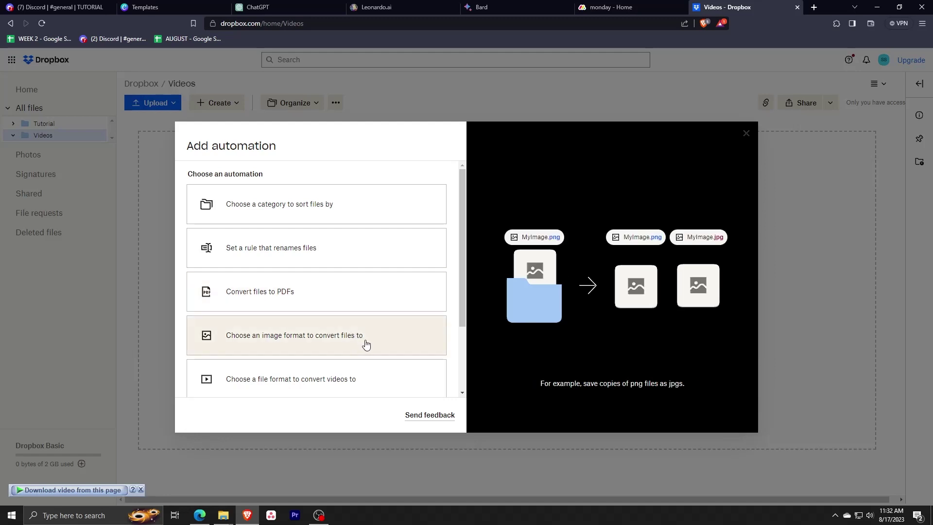
Scroll through the Videos folder's automations, such as converting to PDFs or unzipping files.
scroll(359, 374, "down", 2)
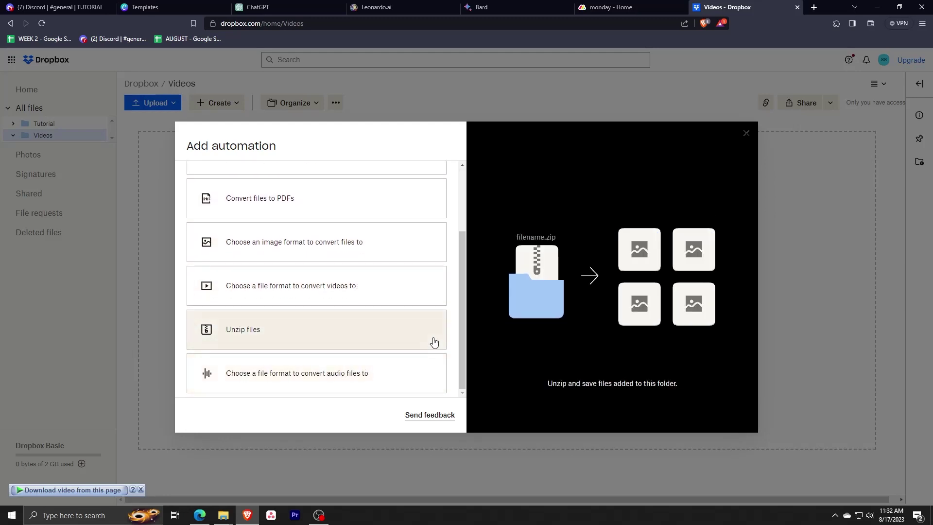
scroll(460, 316, "up", 2)
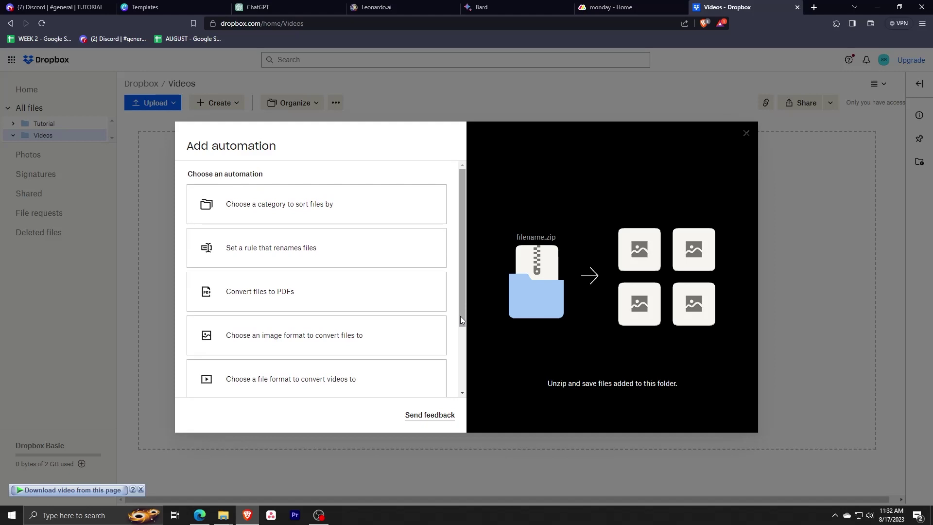
scroll(460, 317, "down", 2)
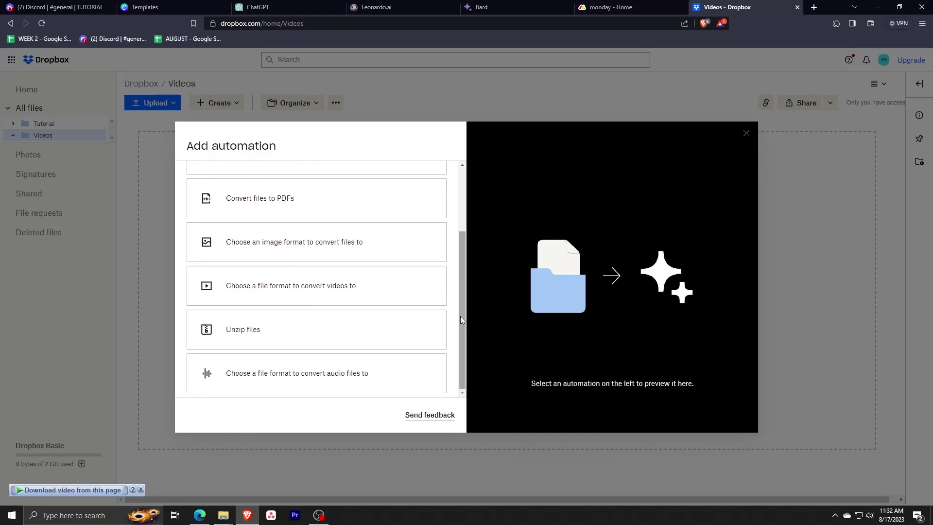
scroll(460, 316, "up", 2)
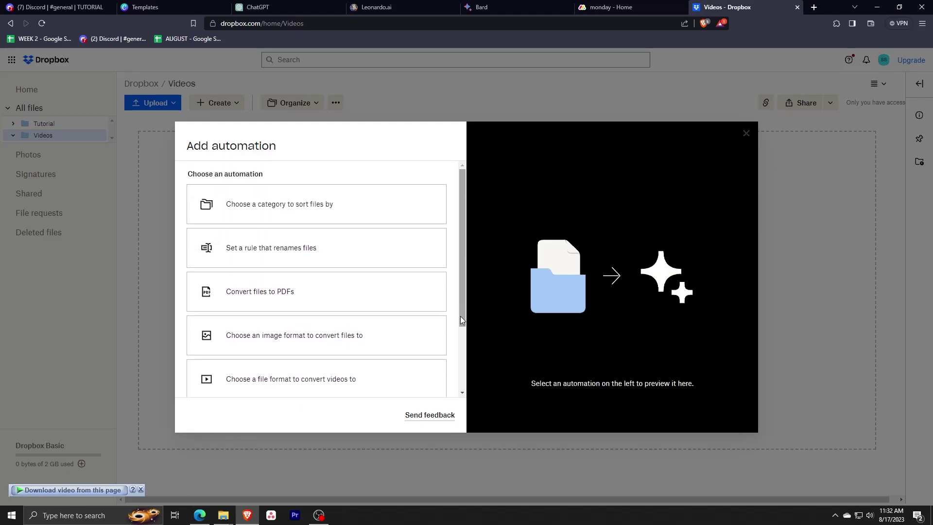
scroll(460, 316, "down", 1)
scroll(459, 316, "down", 1)
scroll(460, 315, "up", 2)
Close the automation picker without choosing one and return to the home listing showing Tutorial and Videos.
left_click(882, 297)
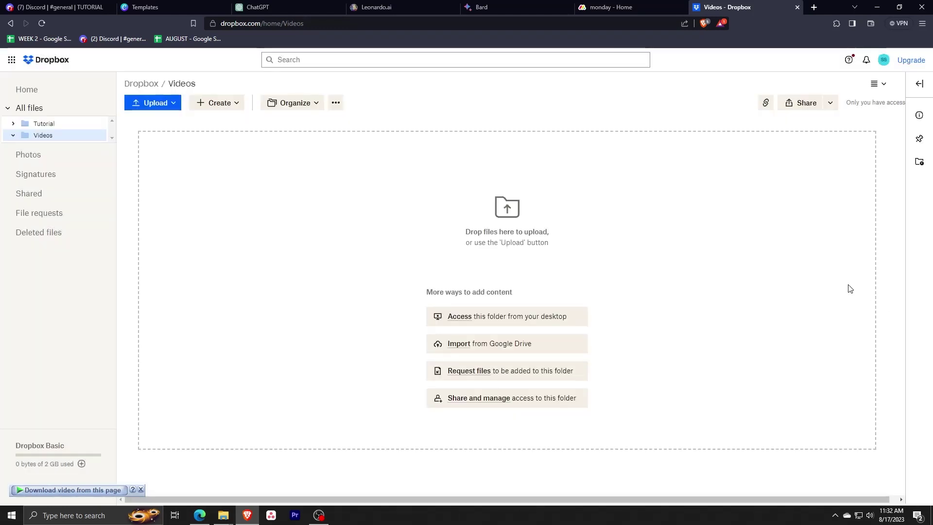
left_click(141, 84)
scroll(211, 330, "down", 1)
scroll(199, 313, "up", 1)
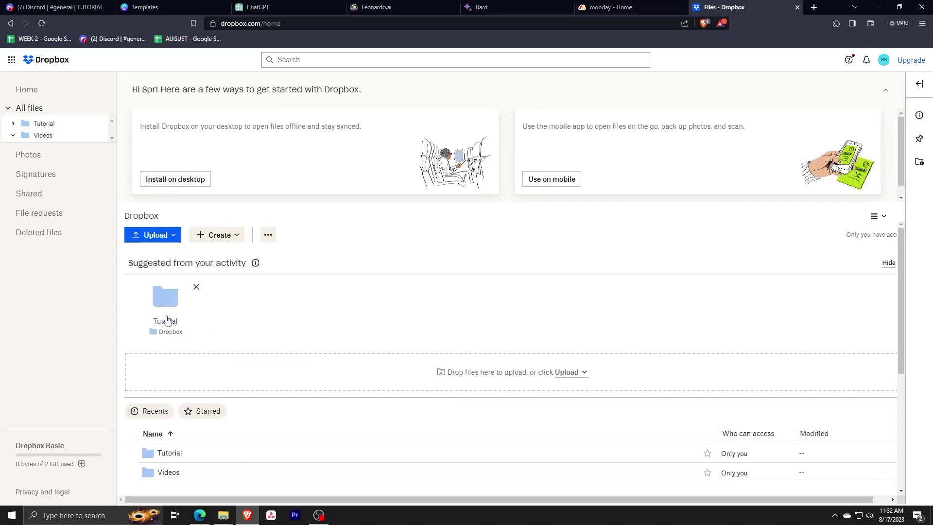
scroll(183, 329, "down", 1)
scroll(185, 389, "down", 3)
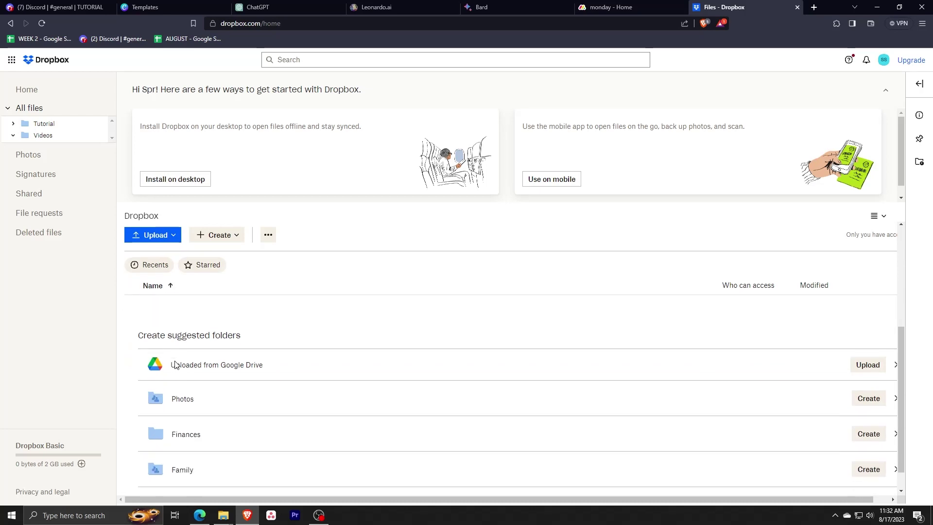
scroll(175, 374, "up", 3)
left_click(199, 516)
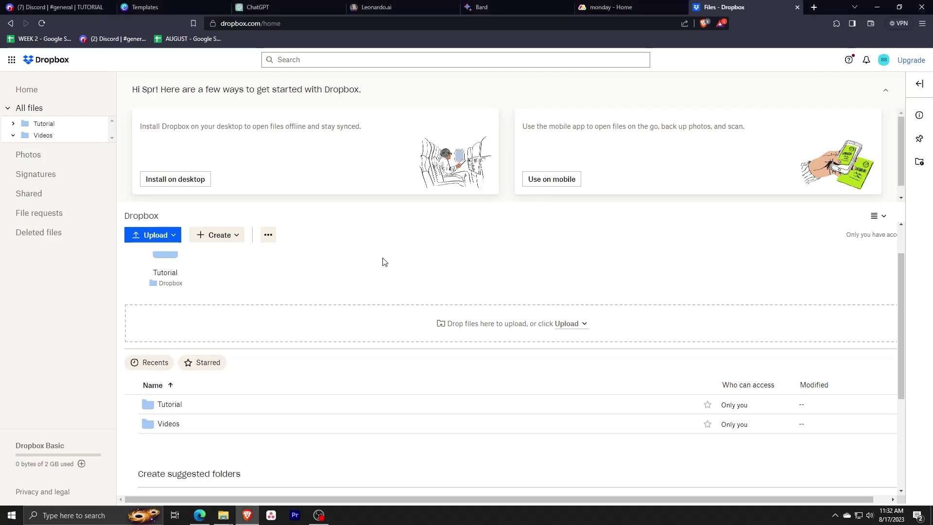
scroll(191, 310, "up", 1)
scroll(196, 340, "down", 3)
scroll(194, 355, "up", 3)
Explore the Create and Upload menus, briefly trying Google Slides, then close them.
left_click(238, 242)
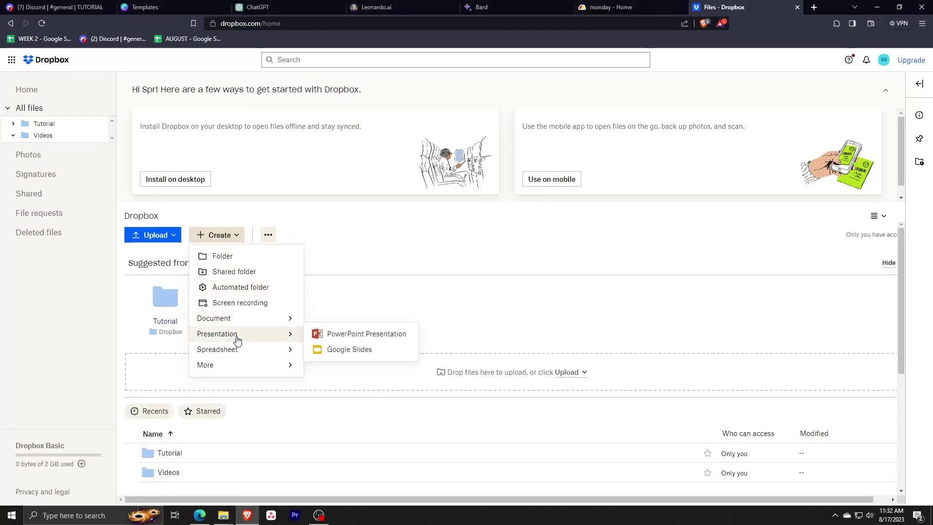
mouse_move(249, 326)
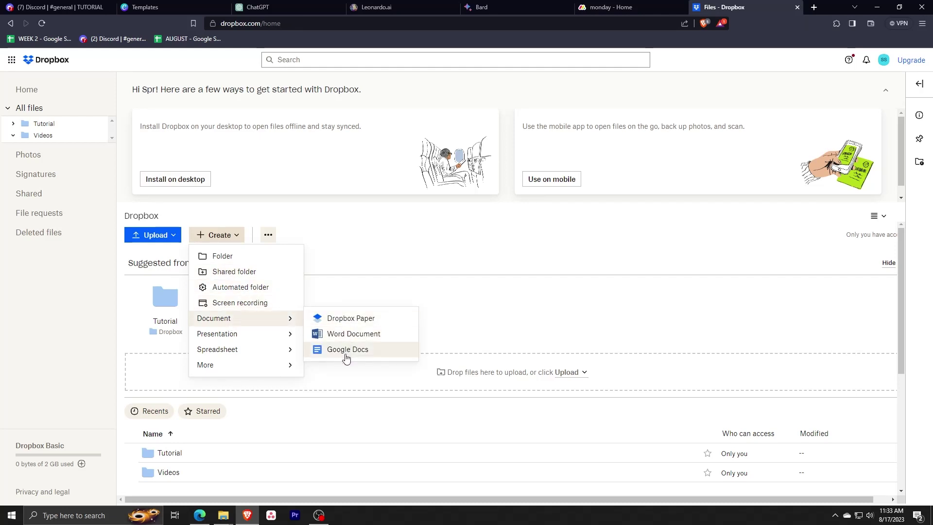
mouse_move(205, 334)
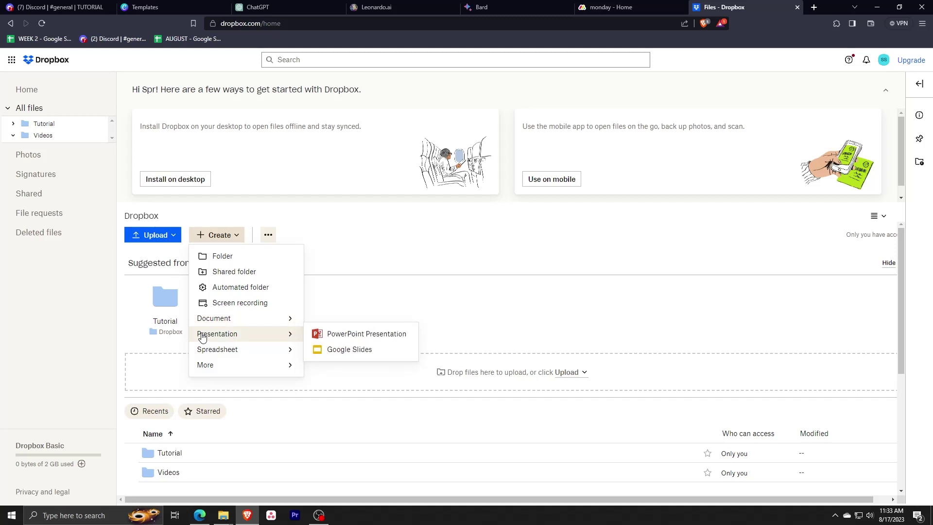
left_click(340, 350)
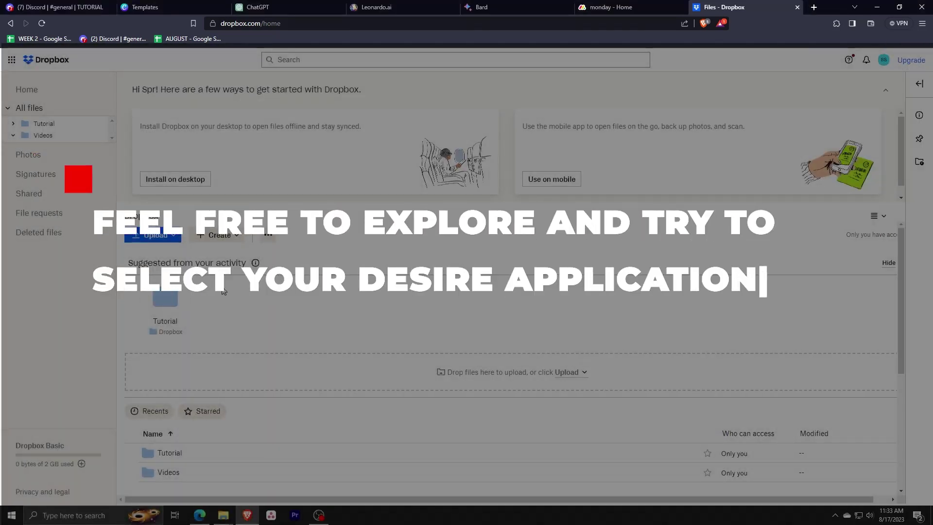
left_click(154, 236)
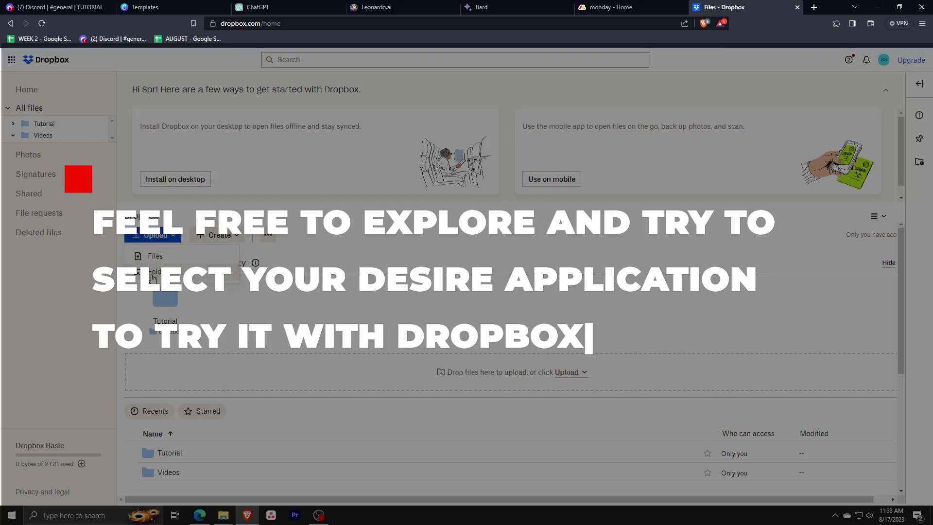
left_click(214, 235)
mouse_move(247, 354)
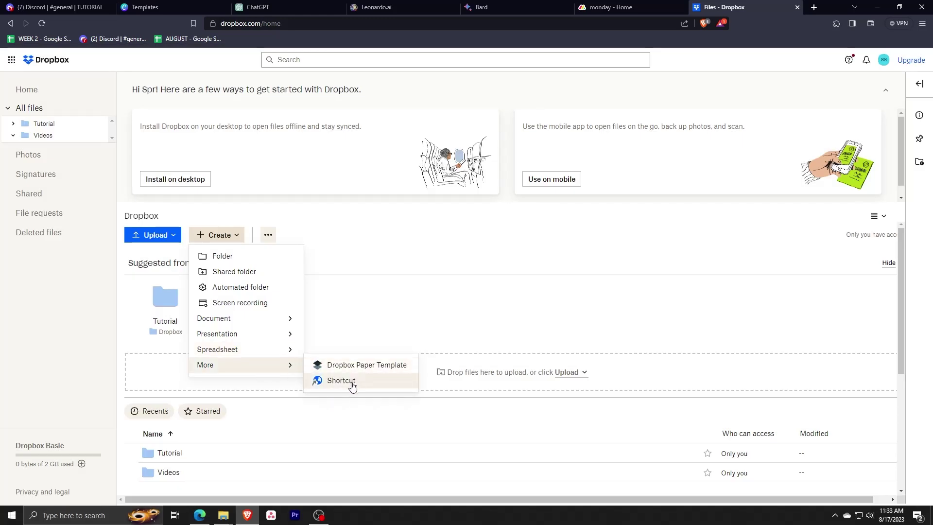
left_click(97, 325)
Upload Untitled video.mp4 from the computer and open the new empty Storage folder.
left_click(217, 235)
left_click(225, 256)
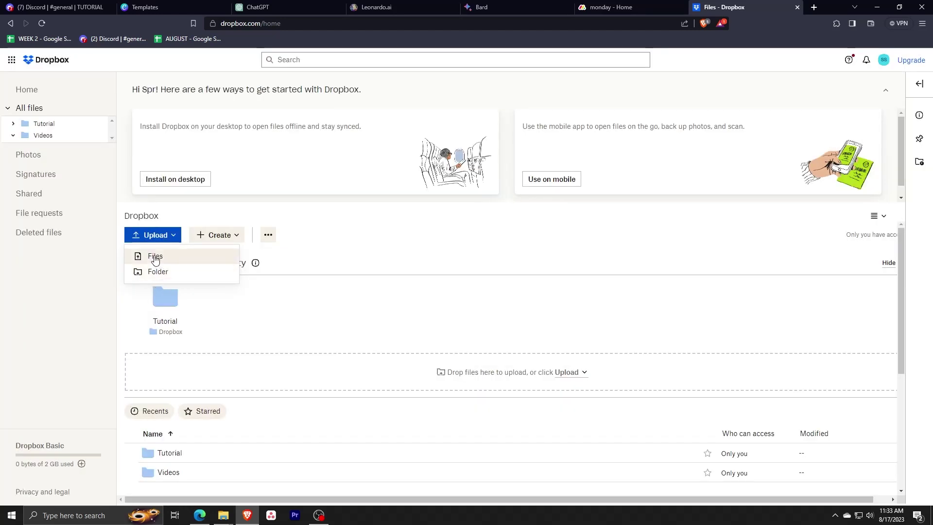
left_click(155, 257)
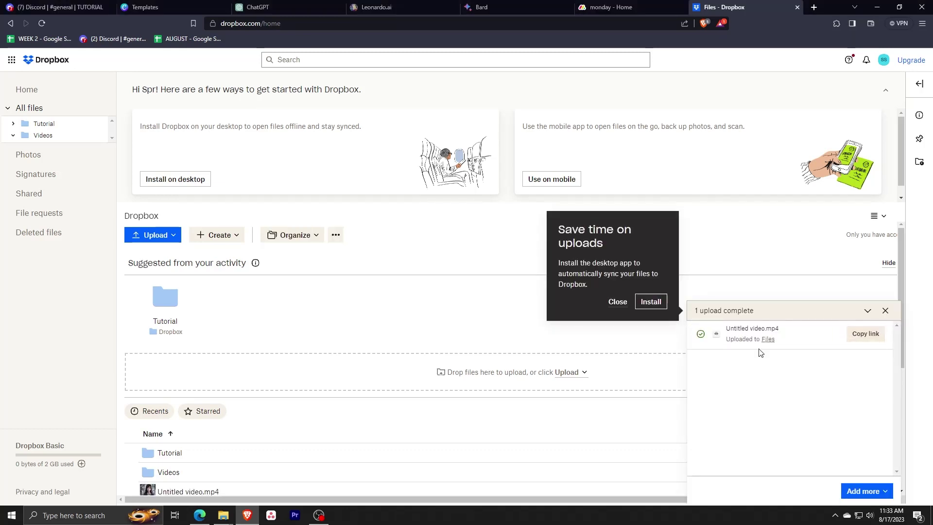
scroll(360, 401, "down", 3)
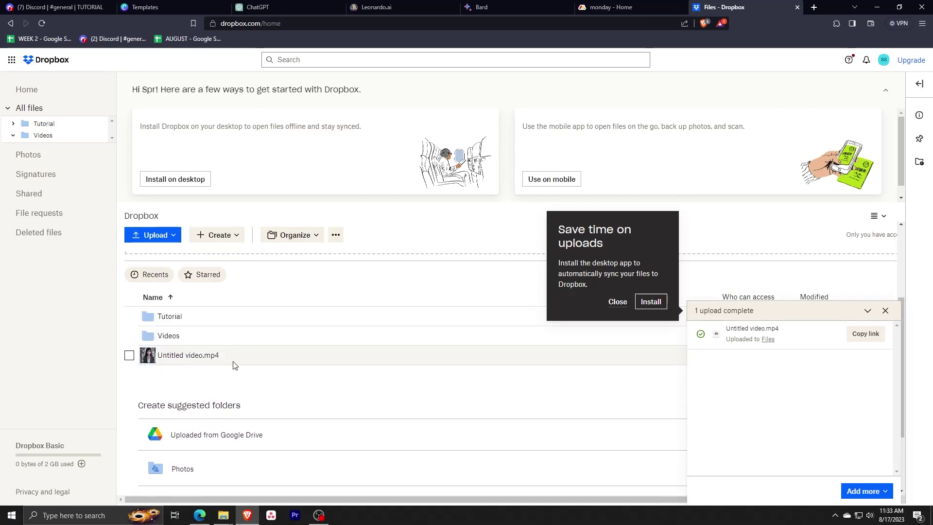
scroll(232, 368, "up", 3)
scroll(205, 389, "down", 1)
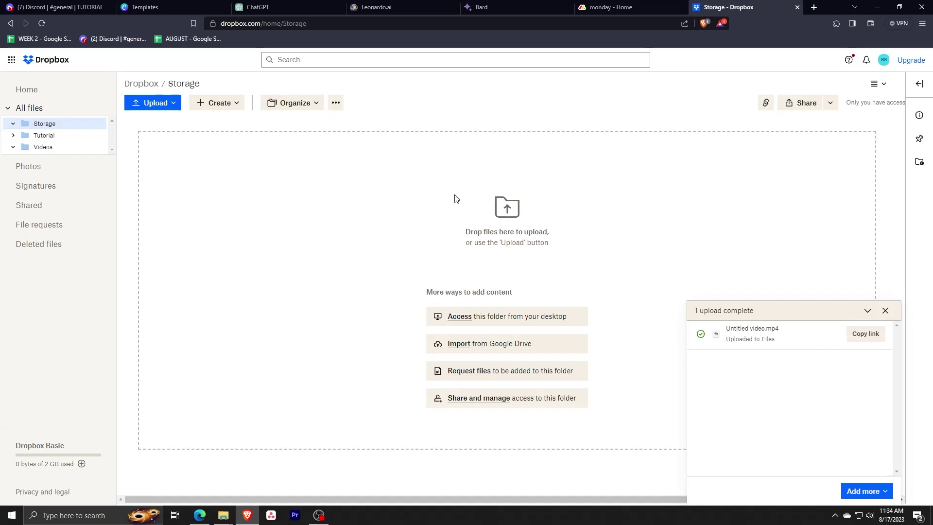
Drag Untitled video.mp4 from the home listing onto the Storage folder, then open Storage.
left_click(141, 83)
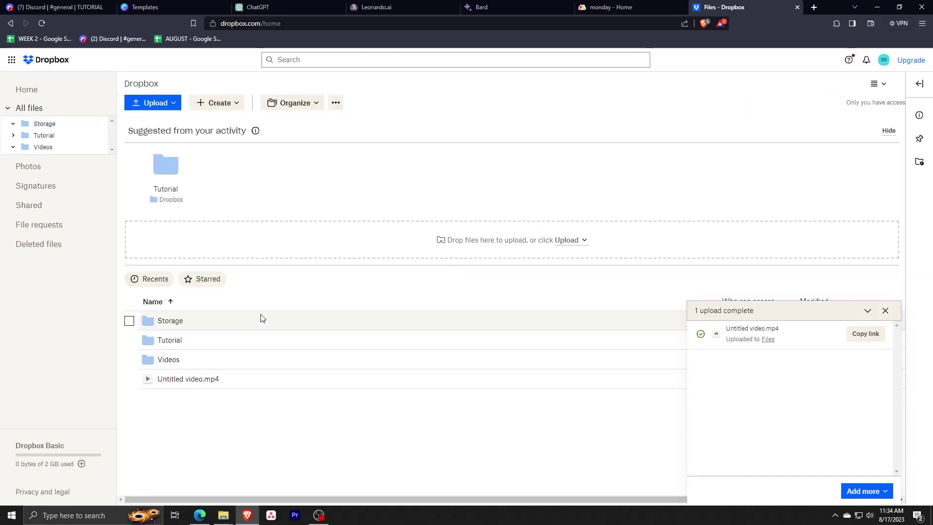
left_click(885, 310)
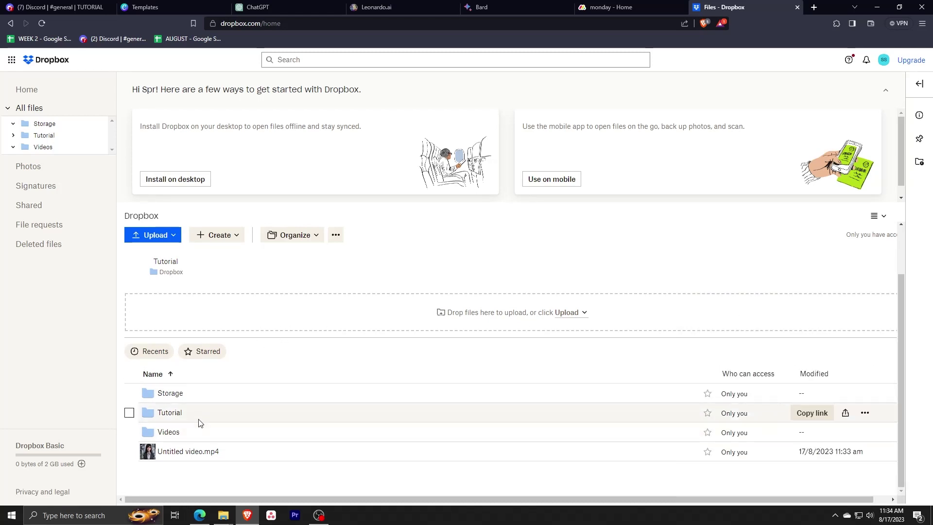
left_click_drag(188, 459, 186, 395)
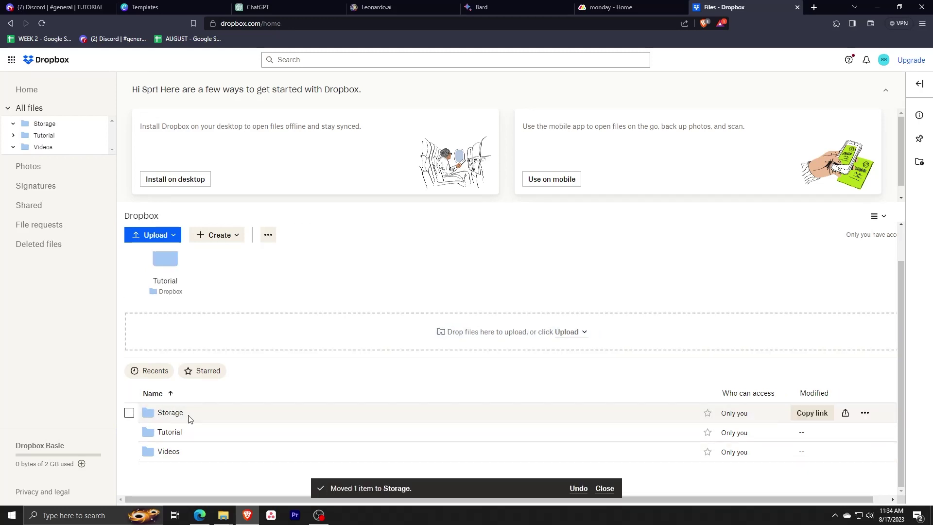
double_click(201, 419)
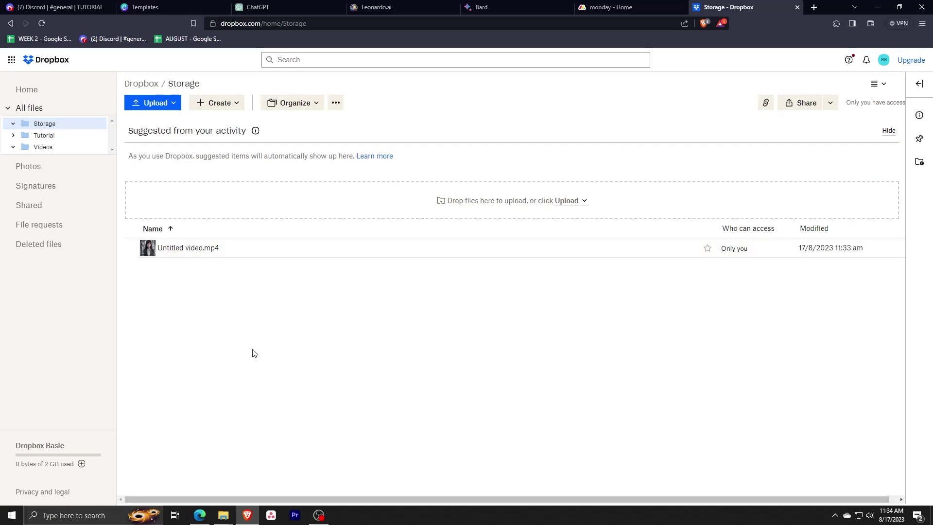
Upload ezgif-2-6a313fa2e6.jpg into Storage, then start uploading a second mp4 video.
left_click(152, 103)
left_click(152, 124)
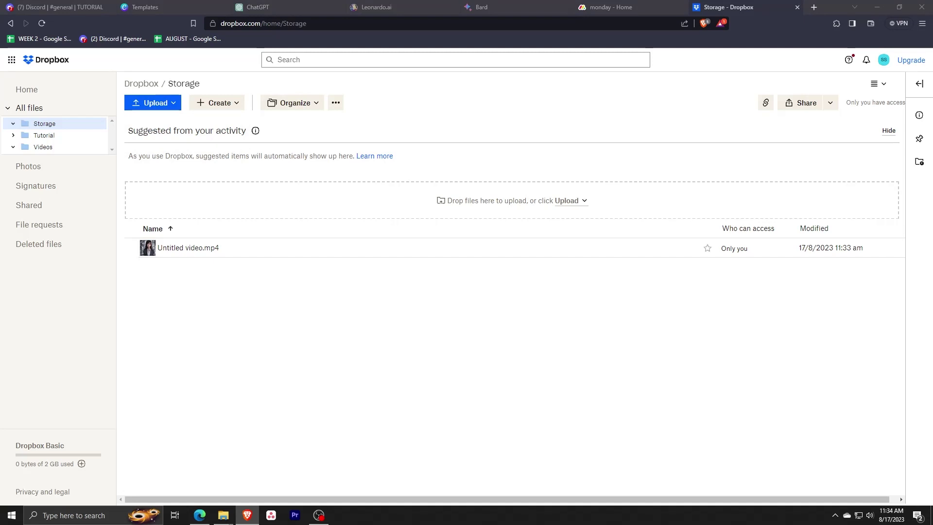
key("Return")
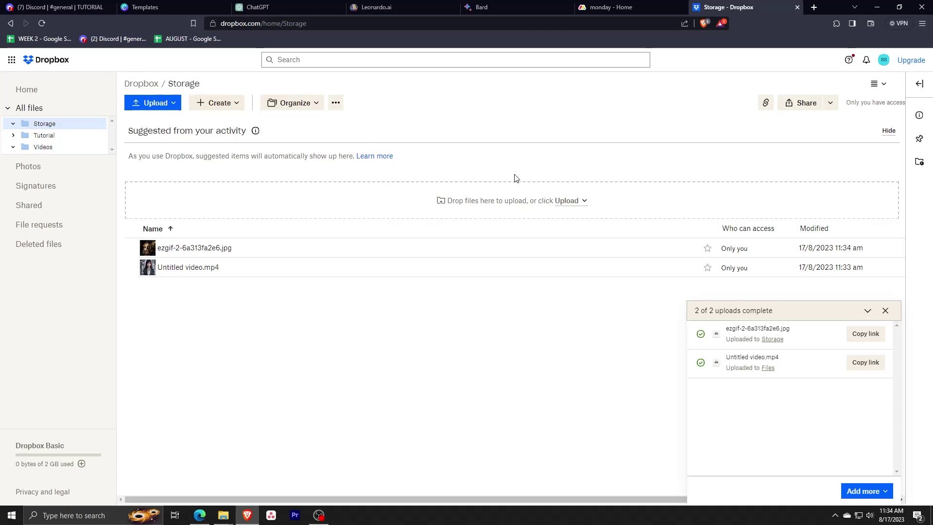
left_click(152, 105)
left_click(151, 108)
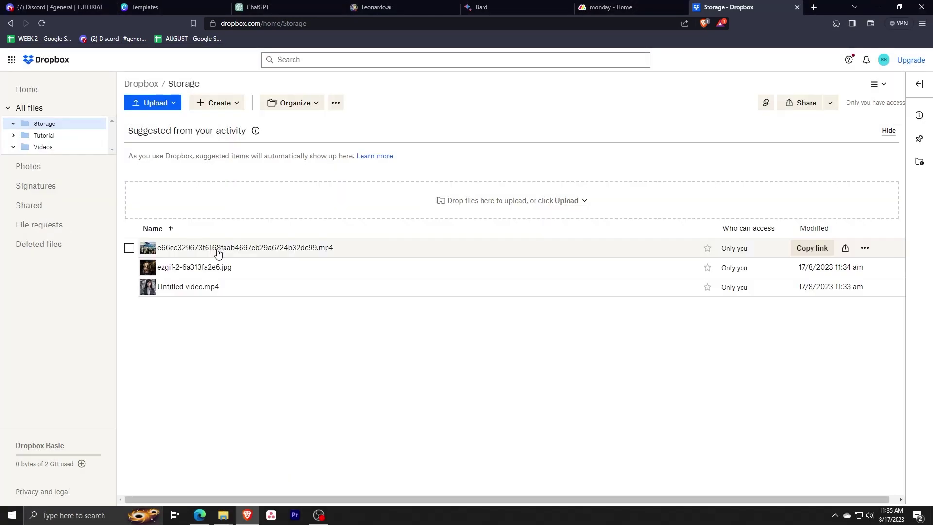
Preview the uploaded videos, check their Save as formats and actions menu, then return to Storage.
left_click(218, 250)
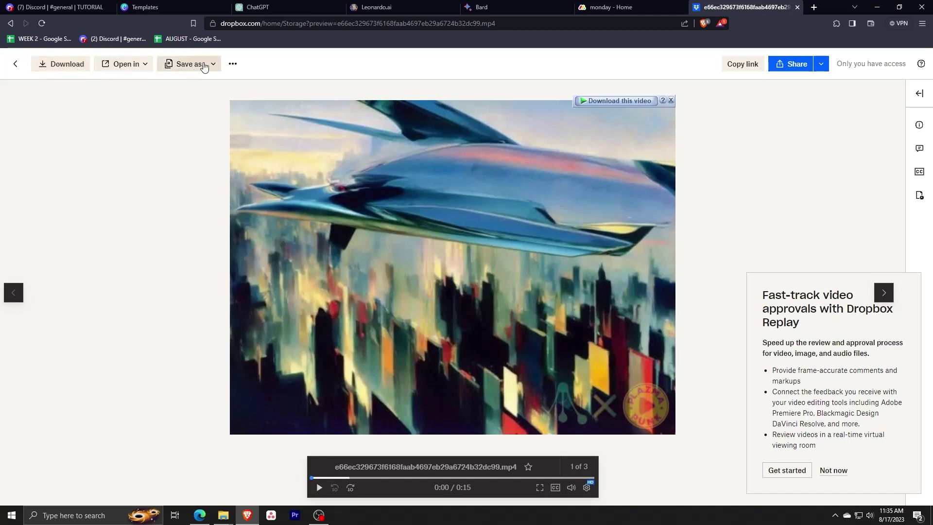
left_click(204, 66)
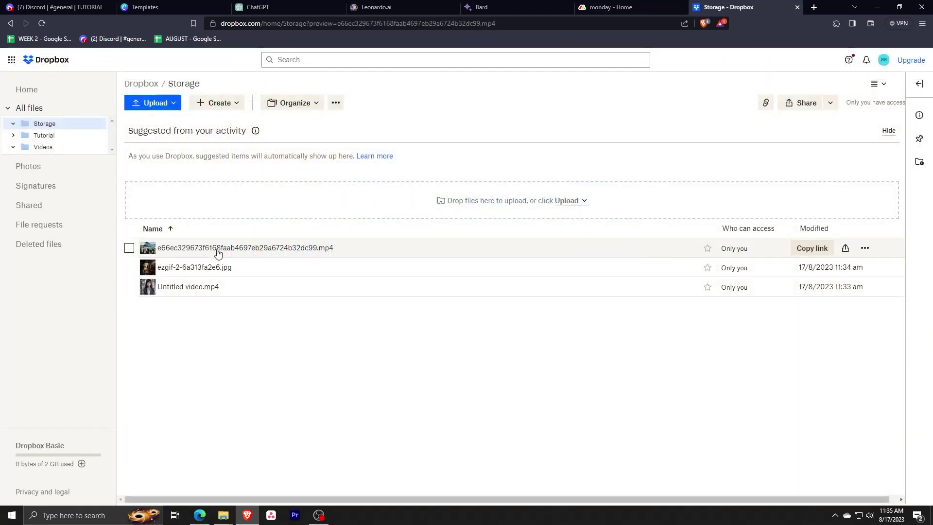
left_click(217, 252)
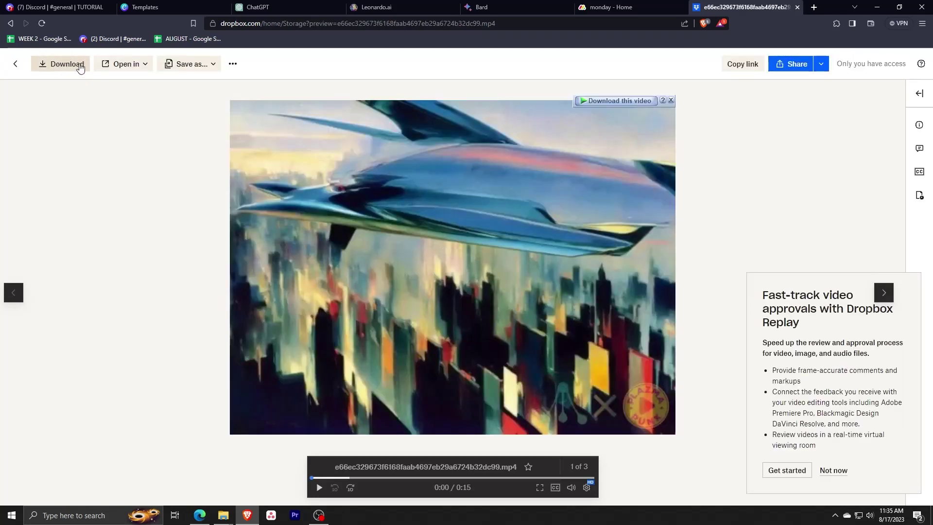
left_click(204, 65)
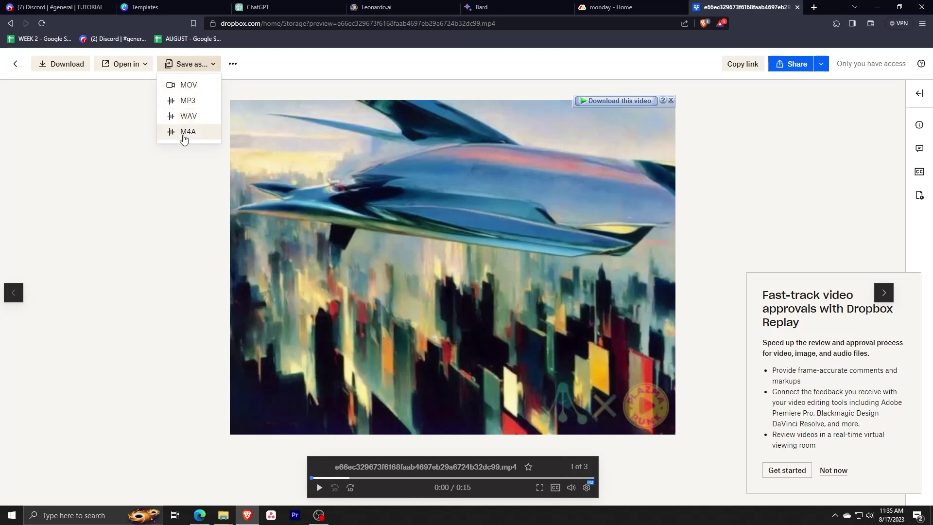
left_click(234, 65)
left_click(232, 64)
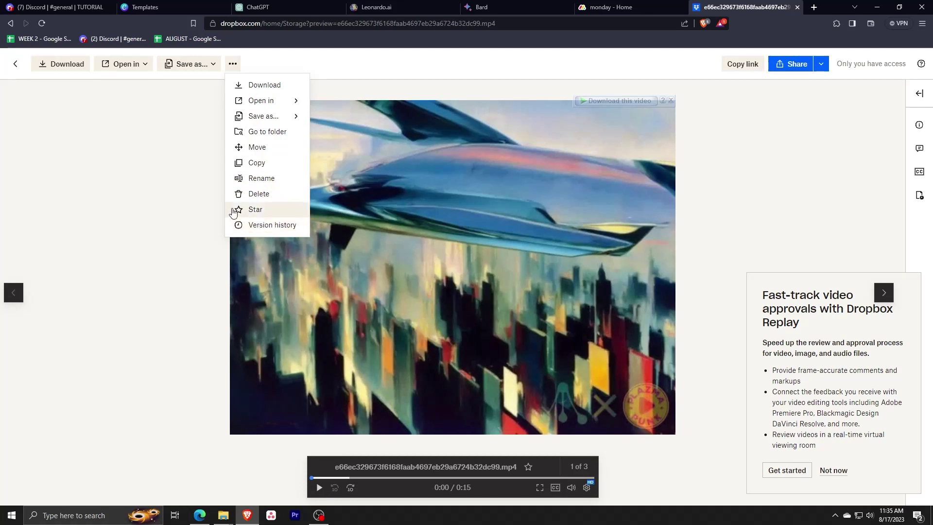
left_click(16, 66)
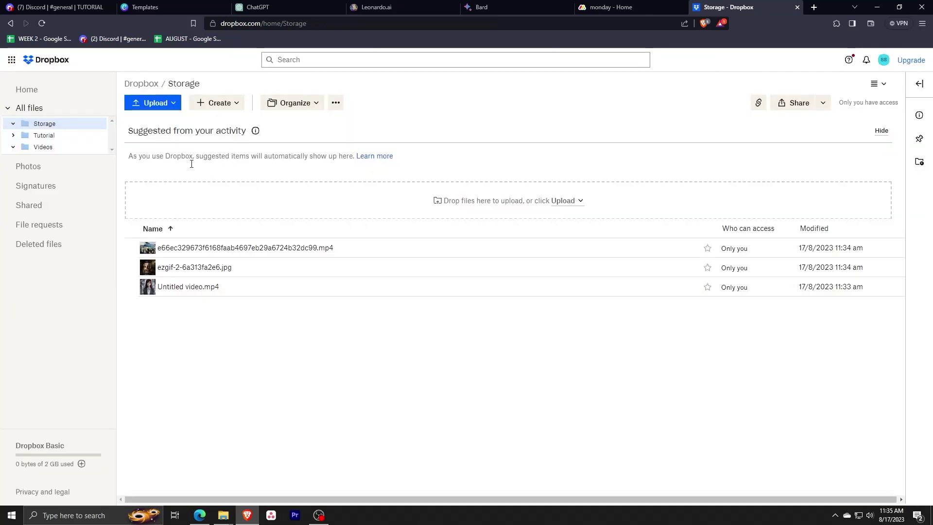
Open the Storage folder's Share dialog and review the invite field and link permission choices.
left_click(313, 104)
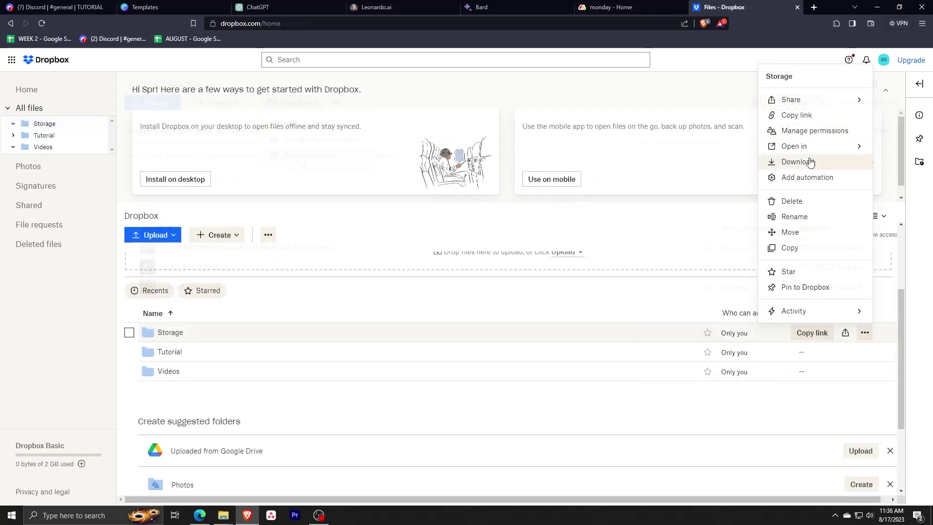
mouse_move(802, 104)
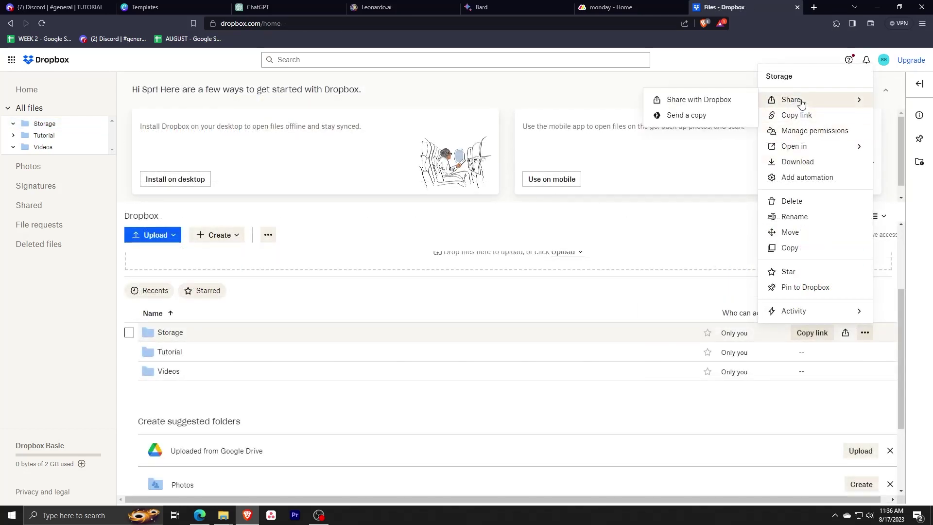
left_click(670, 101)
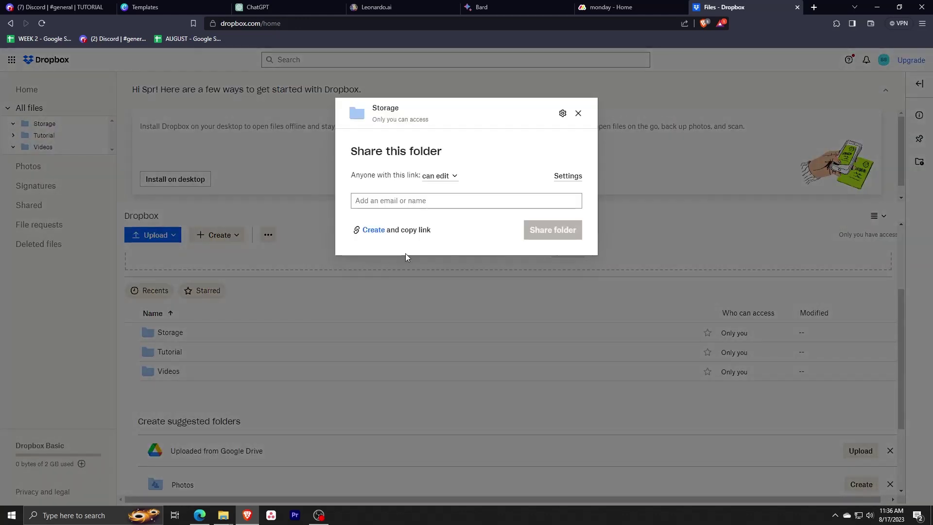
left_click(382, 202)
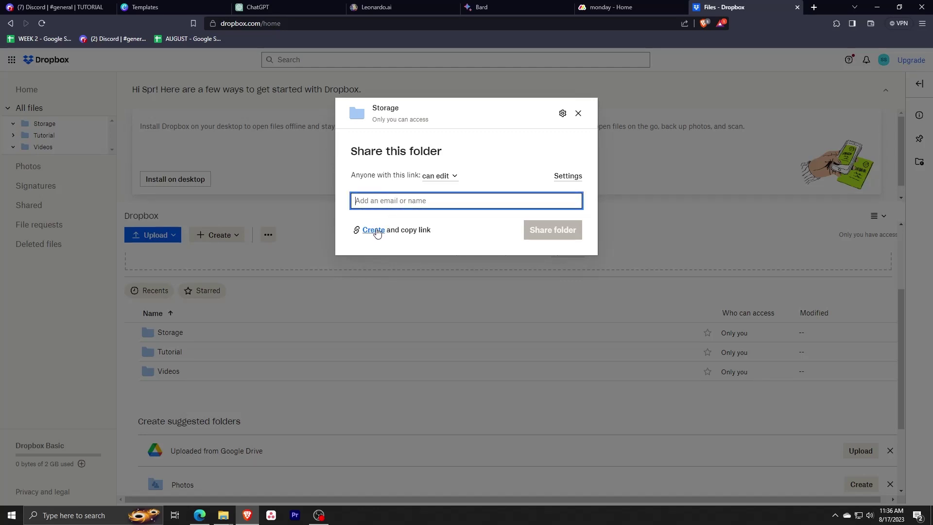
left_click(454, 177)
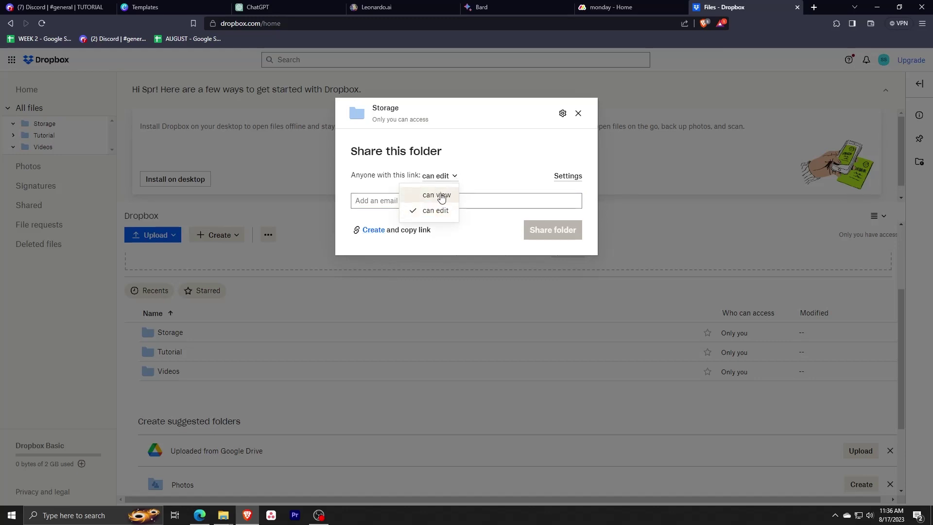
left_click(568, 176)
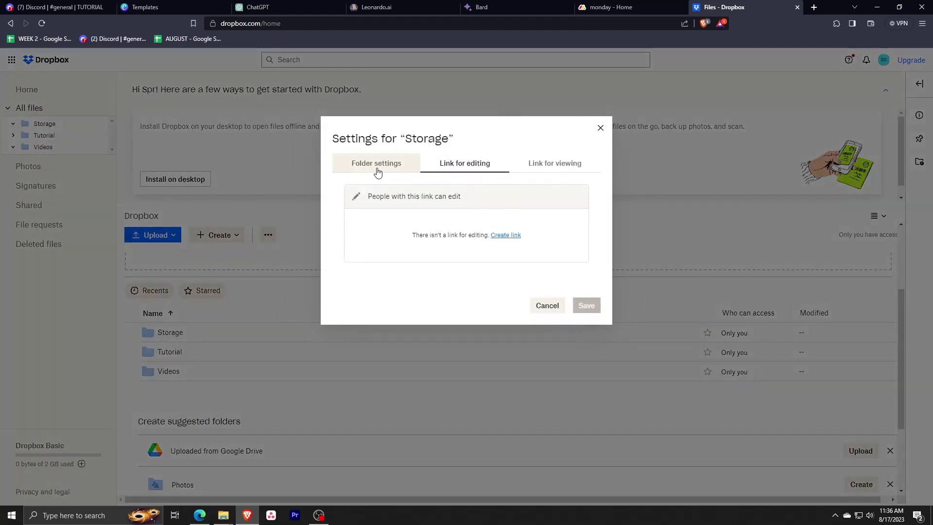
left_click(572, 166)
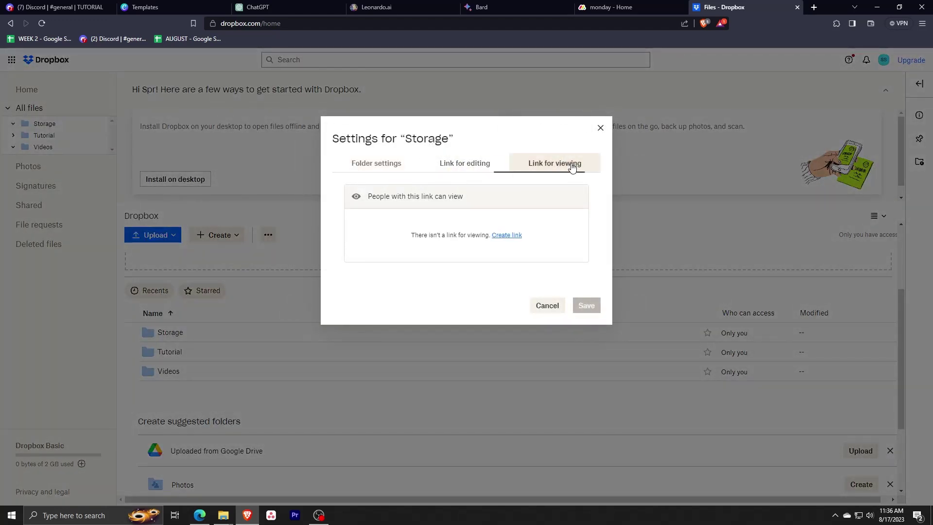
left_click(481, 169)
left_click(377, 165)
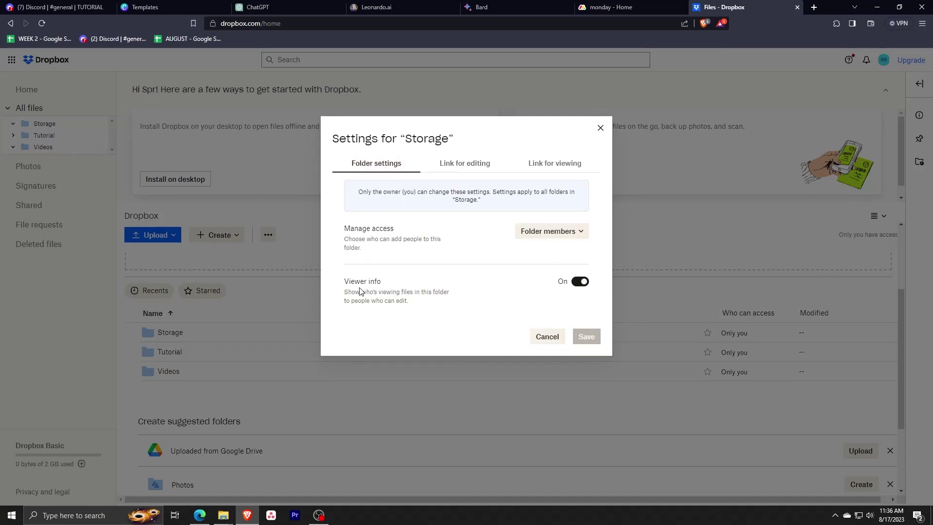
left_click(573, 236)
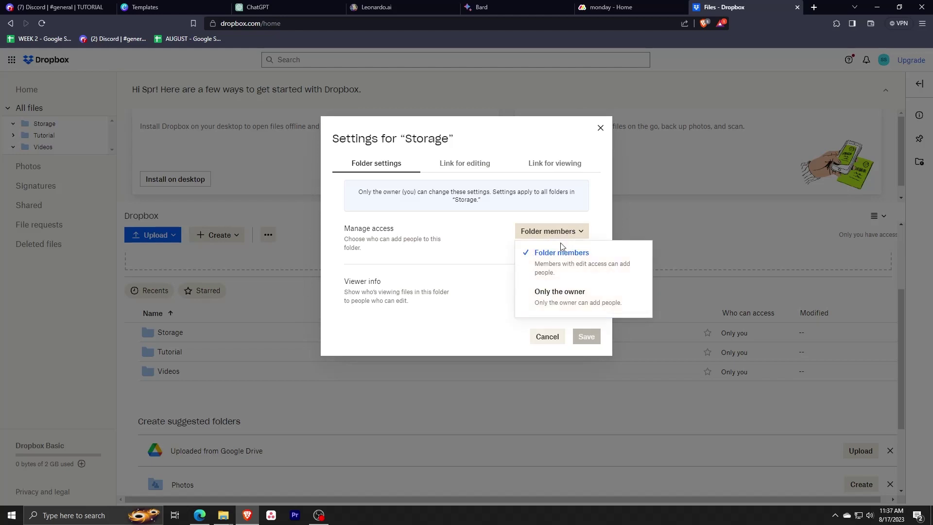
left_click(551, 339)
left_click(548, 337)
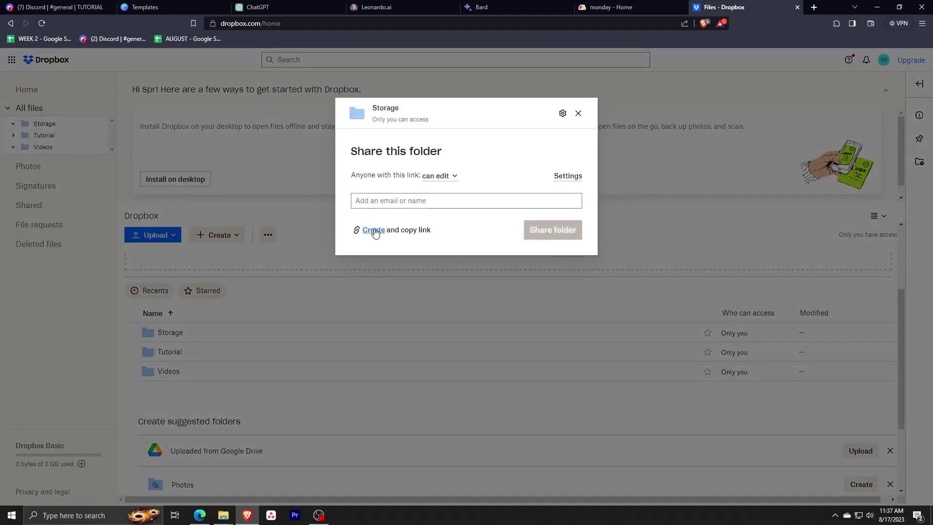
Create and copy an editing link for the Storage folder, then close the Share dialog.
left_click(373, 231)
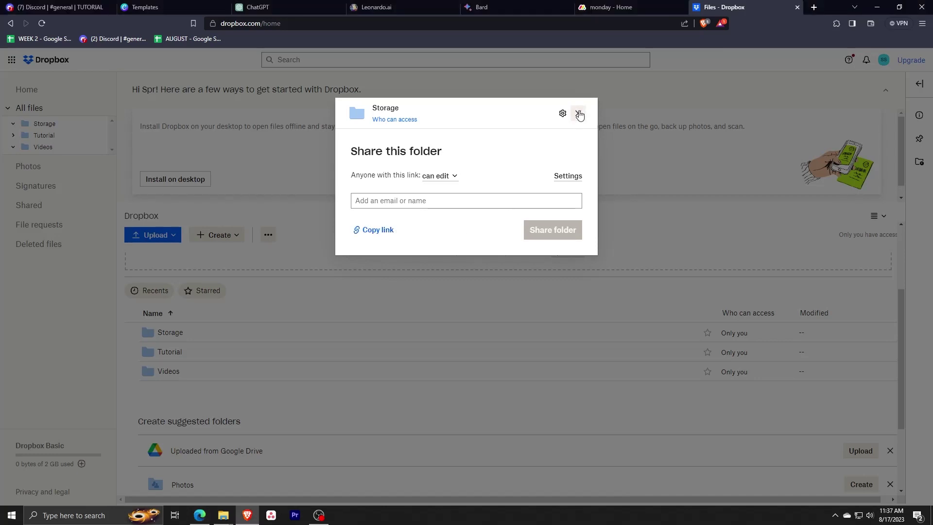
left_click(579, 115)
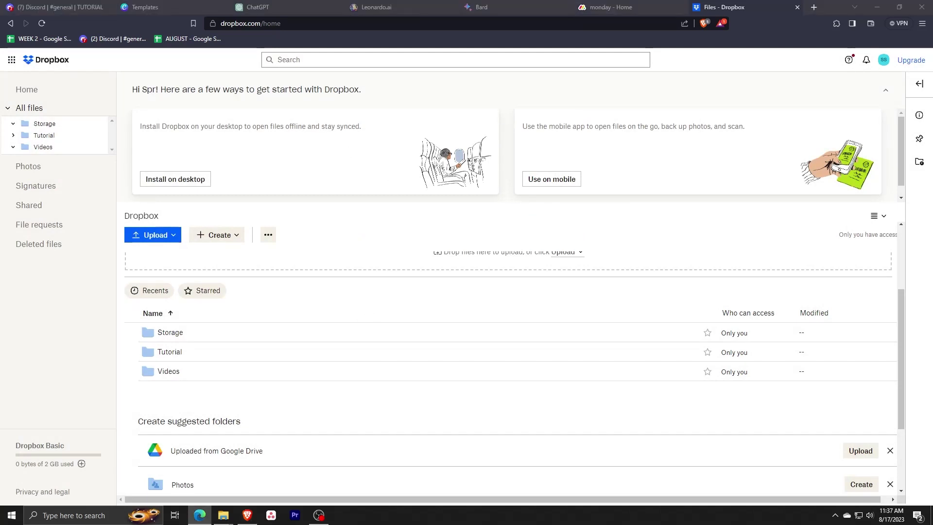
Browse the Photos, Signatures and Shared sections, ending on the File requests page.
left_click(323, 520)
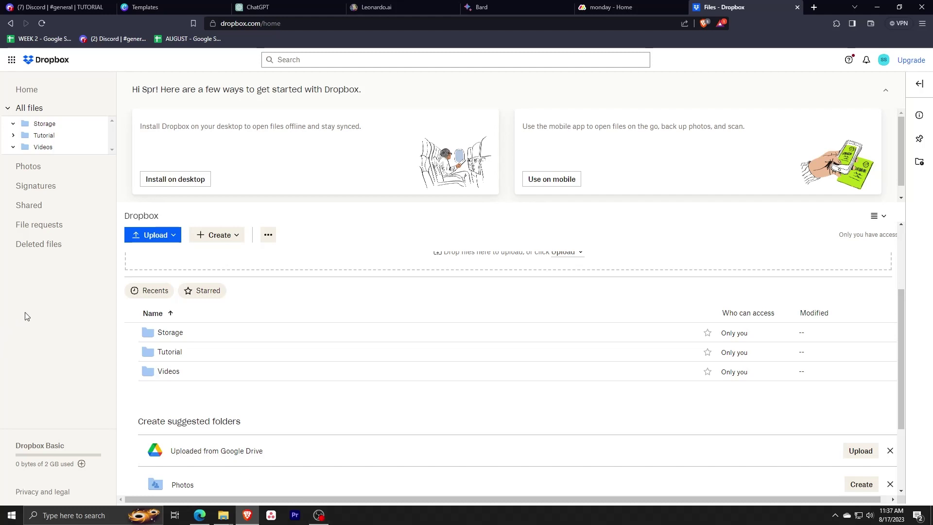
left_click(50, 171)
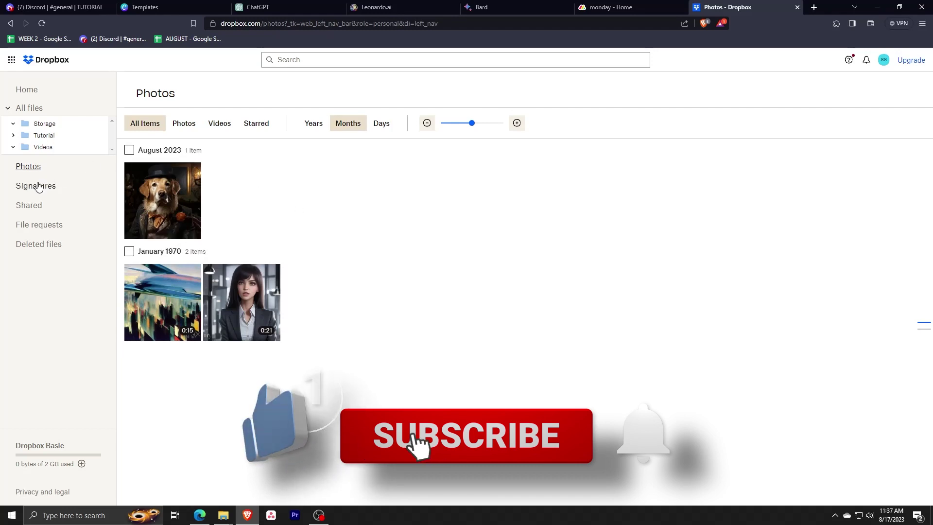
left_click(43, 188)
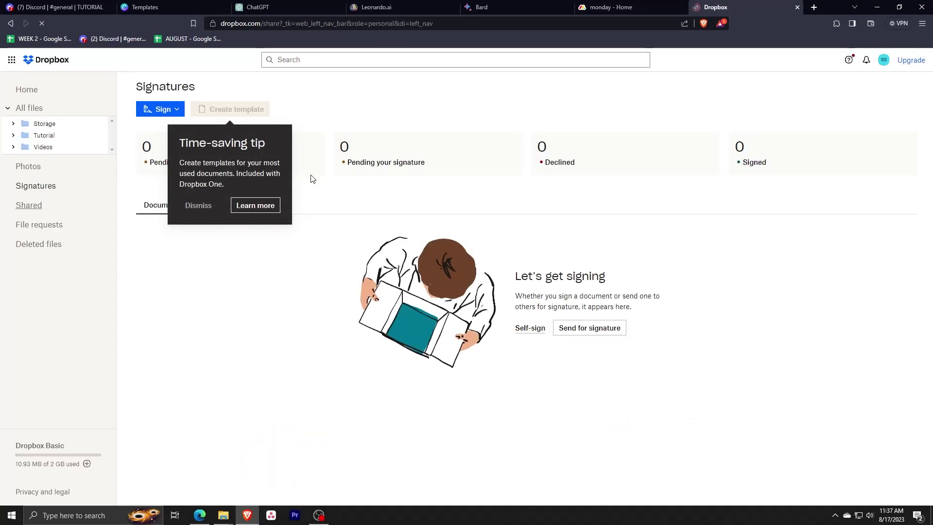
left_click(34, 204)
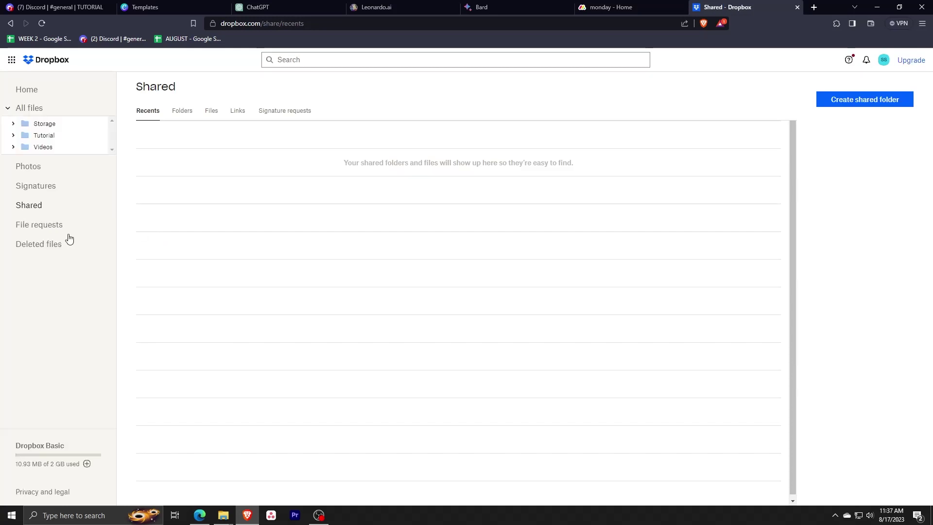
left_click(83, 225)
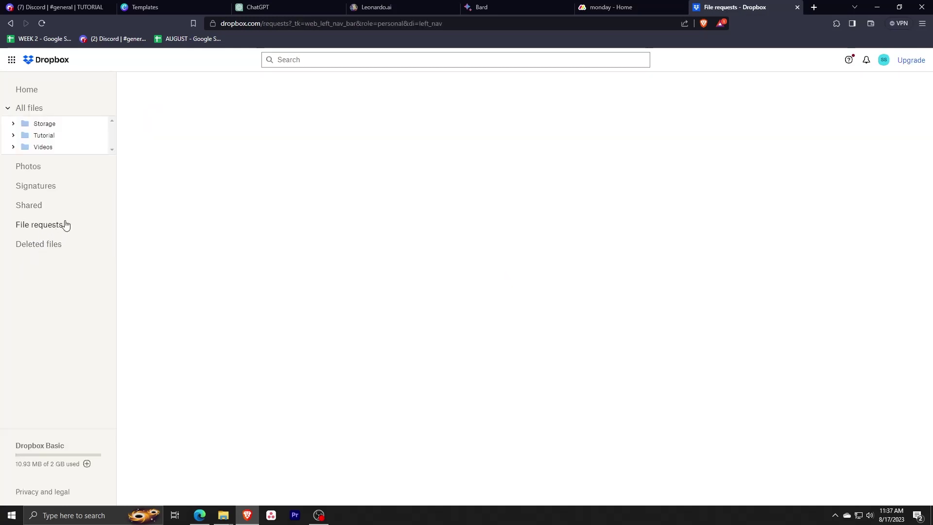